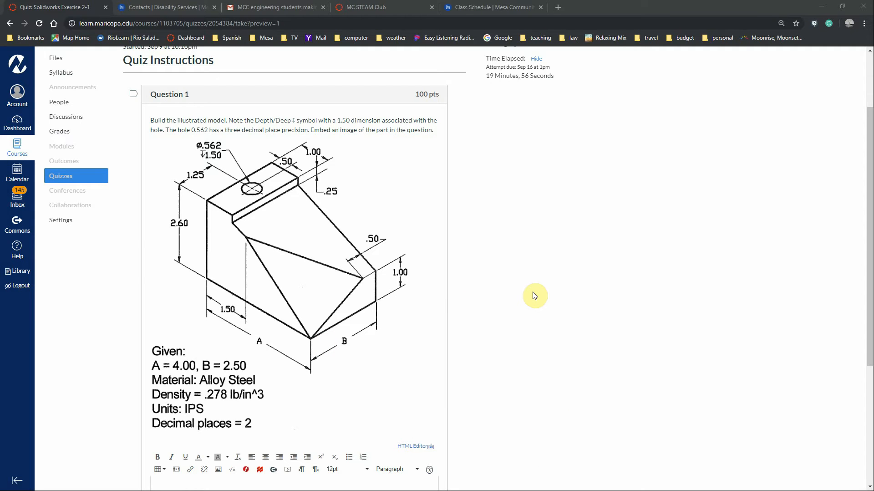
# Step: Switch to SOLIDWORKS and start a new sketch on the Front plane
pyautogui.hotkey('alt', 'Tab')
pyautogui.hotkey('alt', 'Tab')
pyautogui.hotkey('alt', 'Tab')
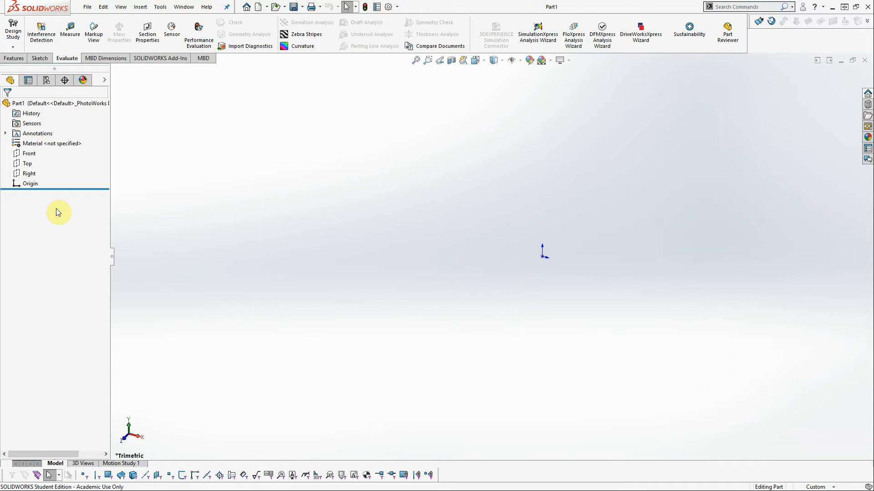
pyautogui.click(25, 155)
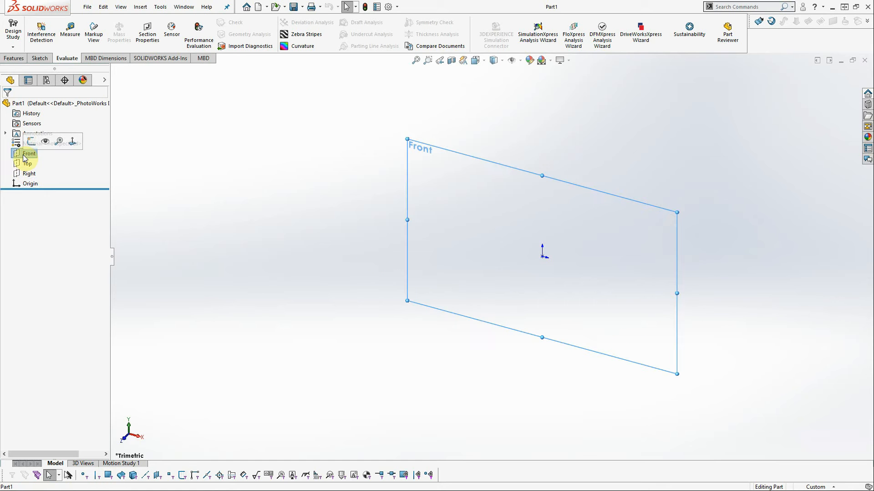
pyautogui.click(32, 142)
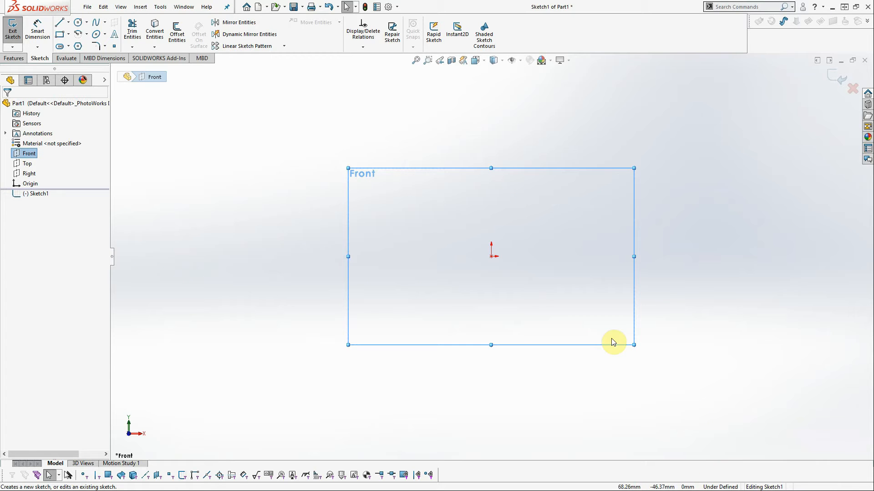
# Step: Set the document's overall drafting standard to ANSI and its unit system to IPS (inch, pound, second)
pyautogui.click(399, 8)
pyautogui.click(409, 21)
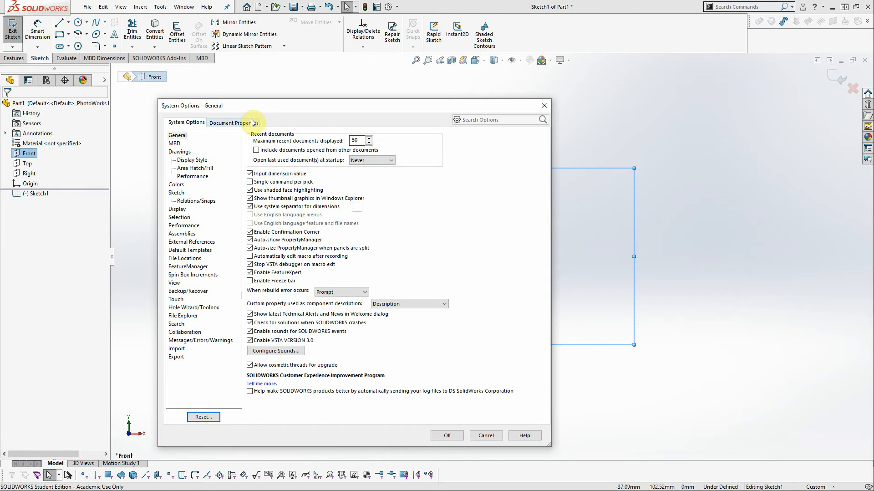
pyautogui.click(244, 122)
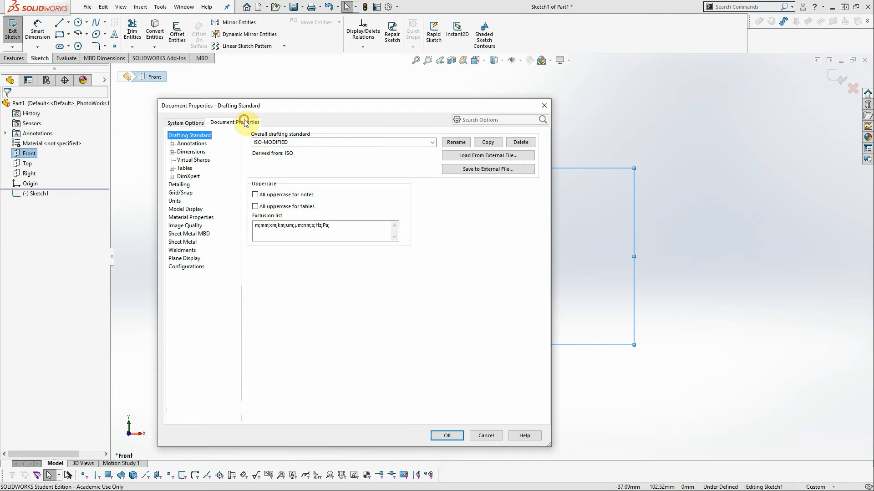
pyautogui.click(433, 142)
pyautogui.click(417, 157)
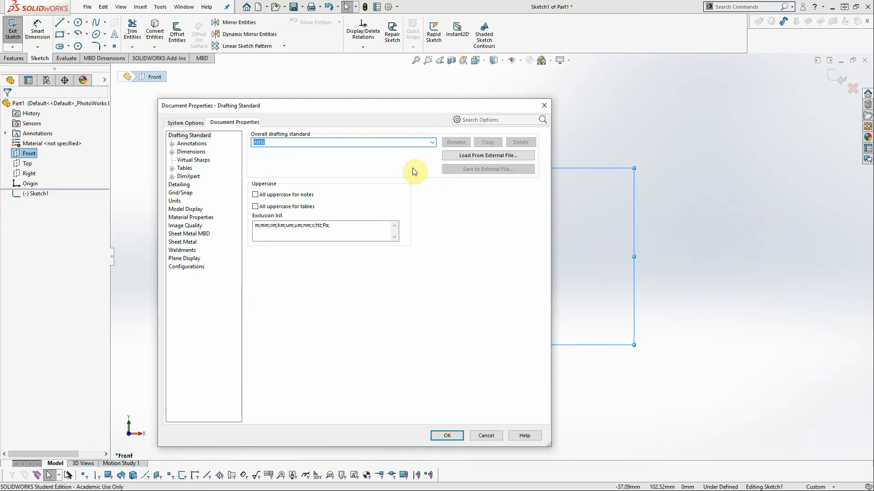
pyautogui.click(181, 203)
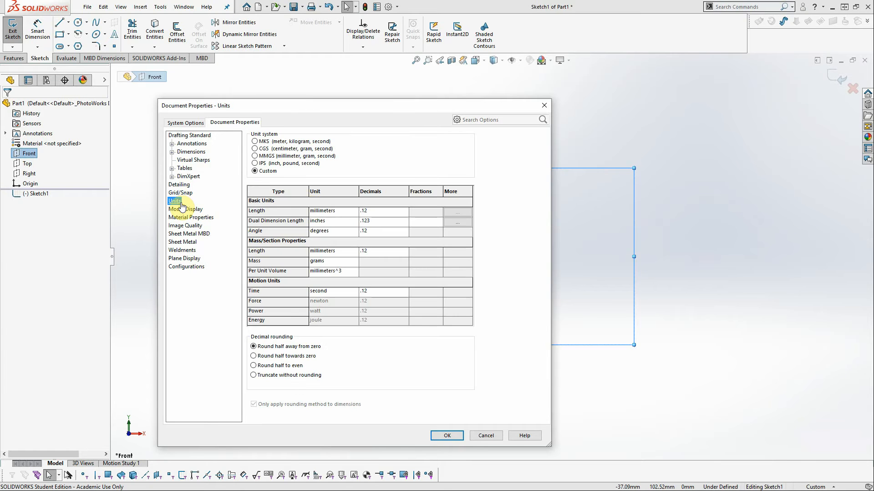
pyautogui.click(254, 163)
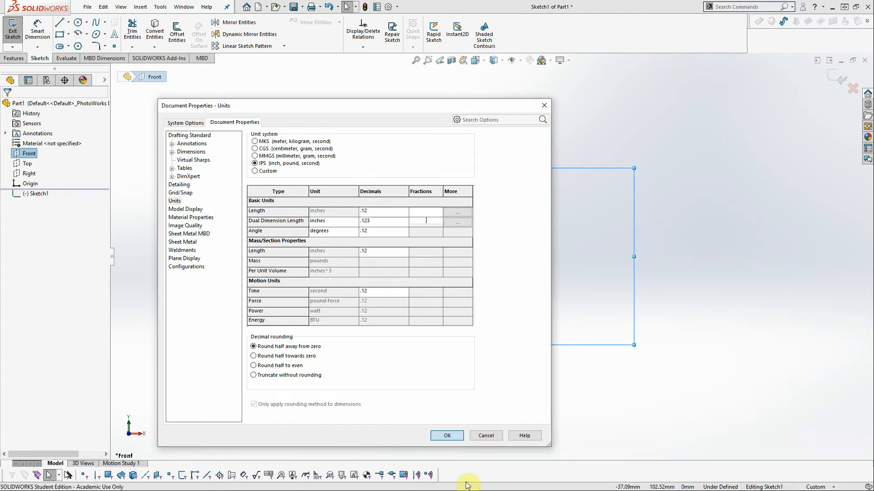
pyautogui.click(448, 436)
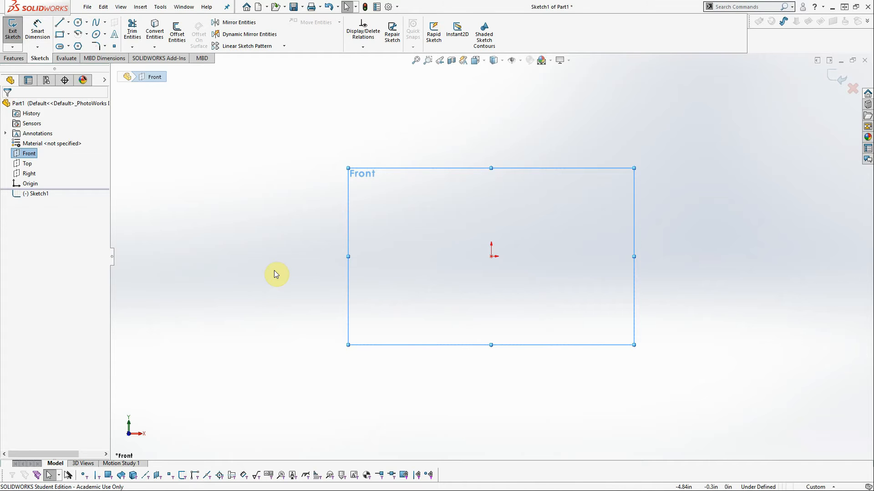
# Step: Sketch a closed six-sided profile from the origin, about 3 in wide and 1.7 in high, with a stepped top and a slope down to the right edge
pyautogui.click(63, 27)
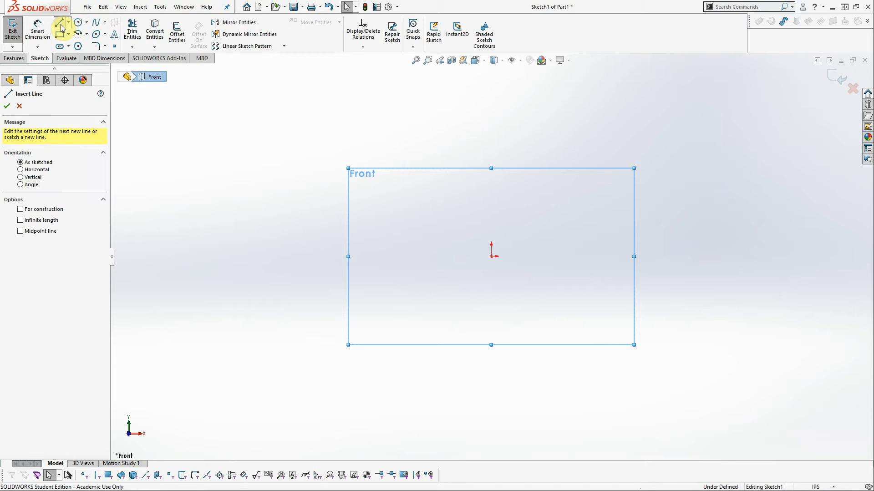
pyautogui.click(492, 256)
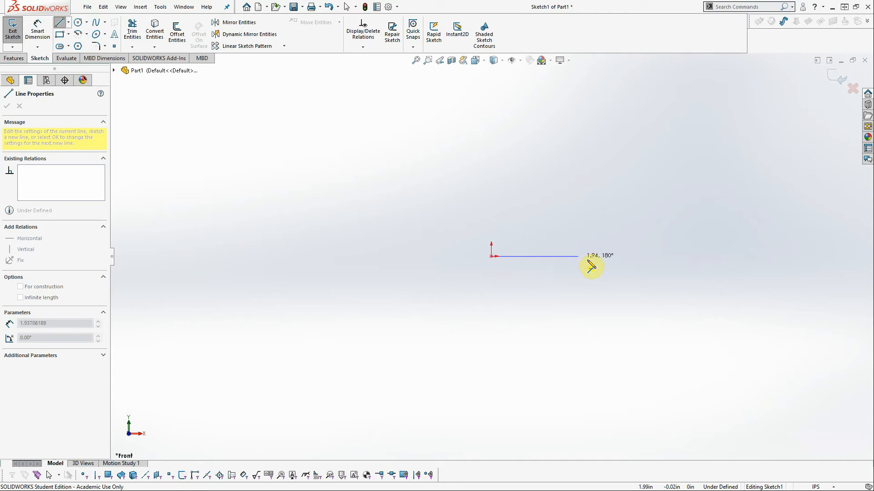
pyautogui.click(626, 256)
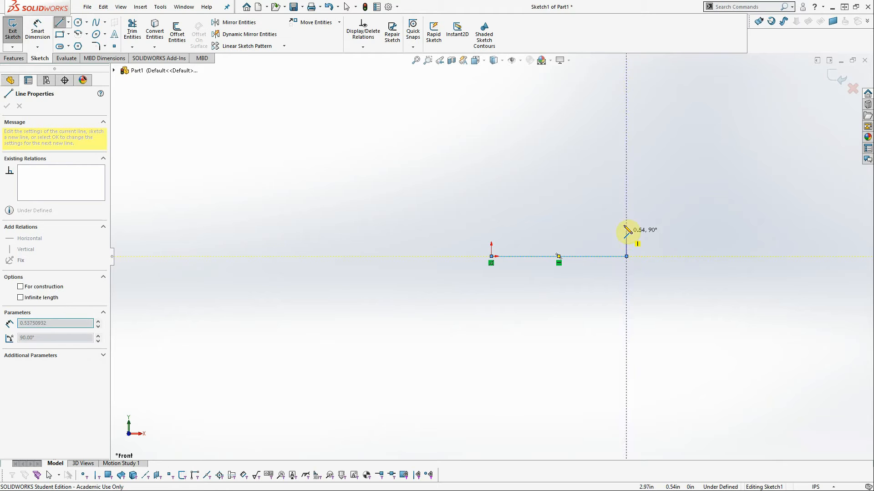
pyautogui.click(626, 213)
pyautogui.click(536, 195)
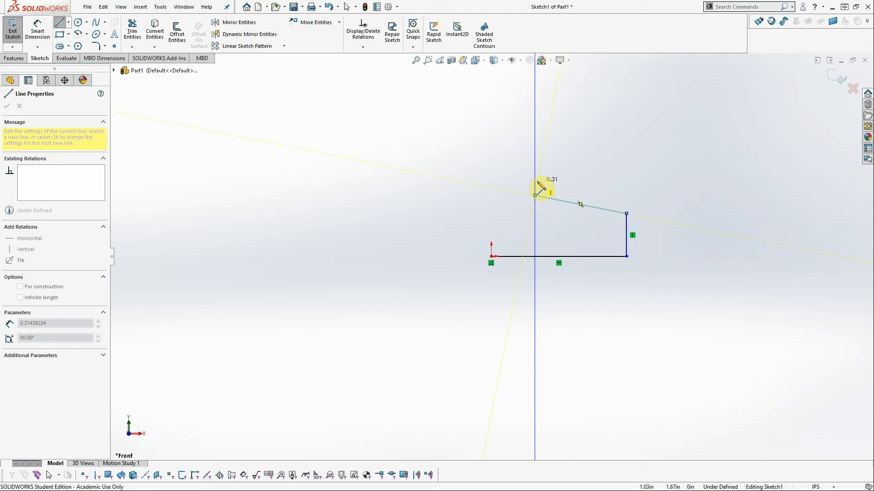
pyautogui.click(535, 180)
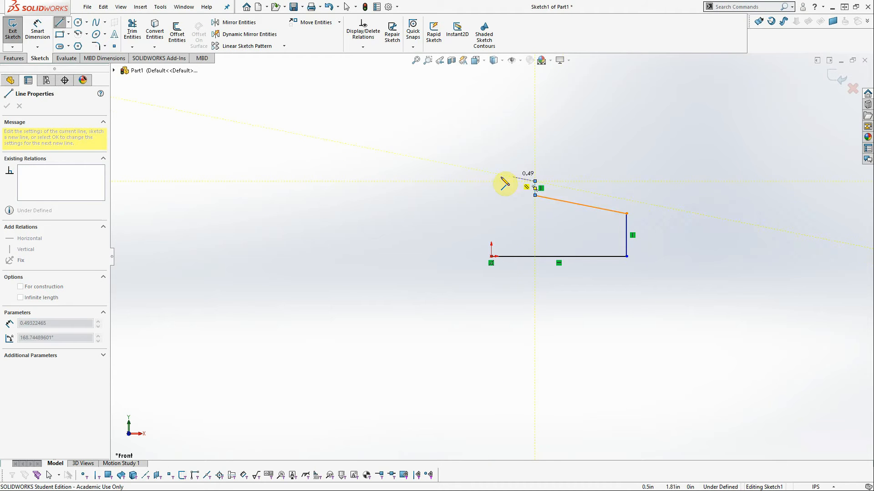
pyautogui.click(491, 180)
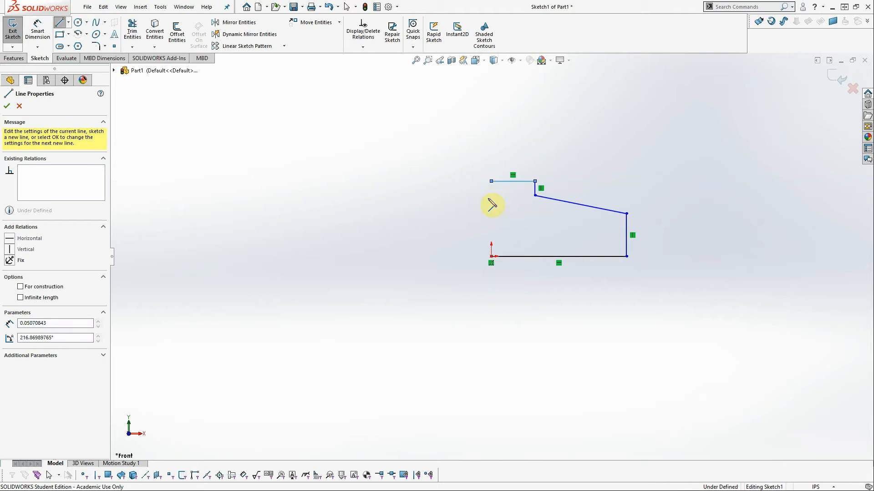
pyautogui.click(492, 256)
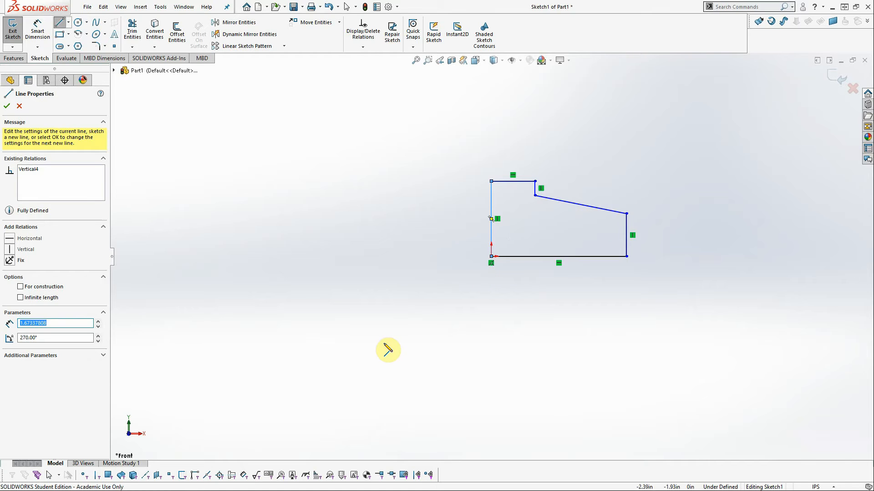
pyautogui.click(7, 106)
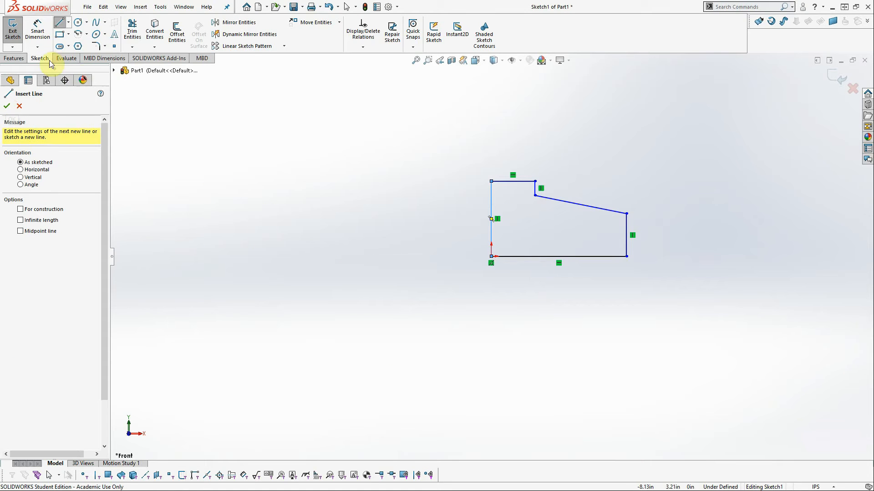
# Step: Dimension the profile's bottom horizontal line at 4 in
pyautogui.click(36, 32)
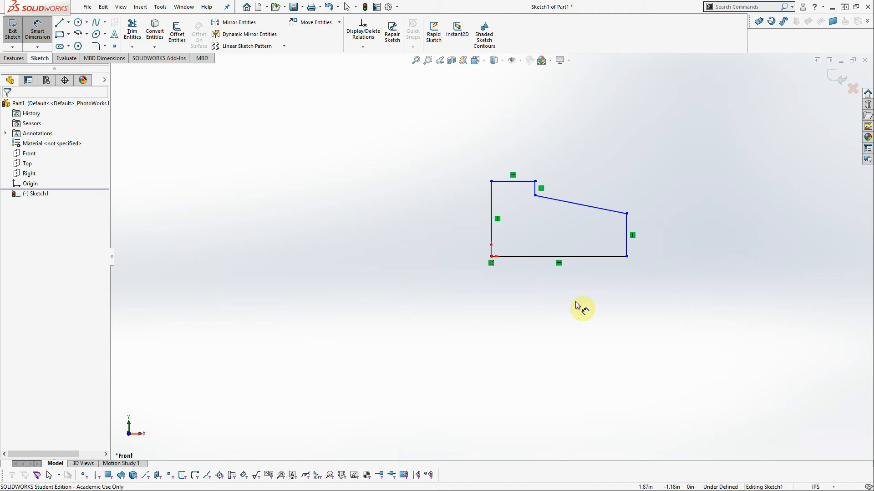
pyautogui.click(538, 259)
pyautogui.click(537, 296)
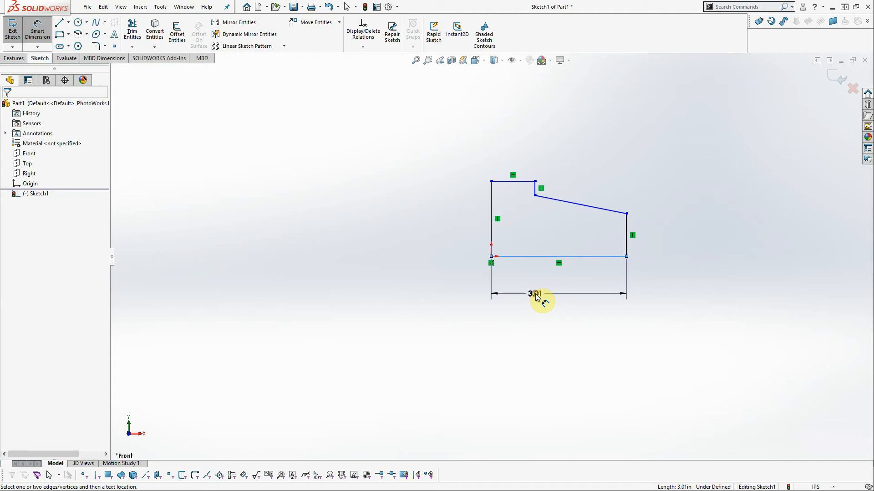
pyautogui.click(537, 296)
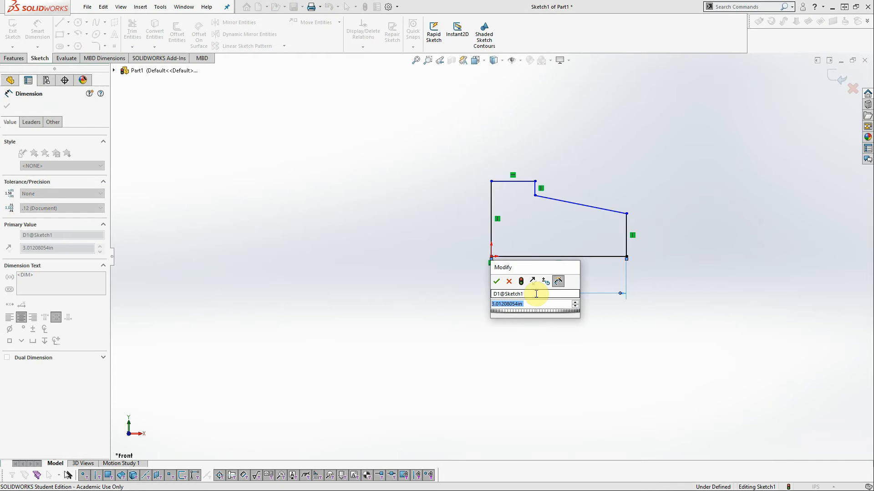
pyautogui.write('4')
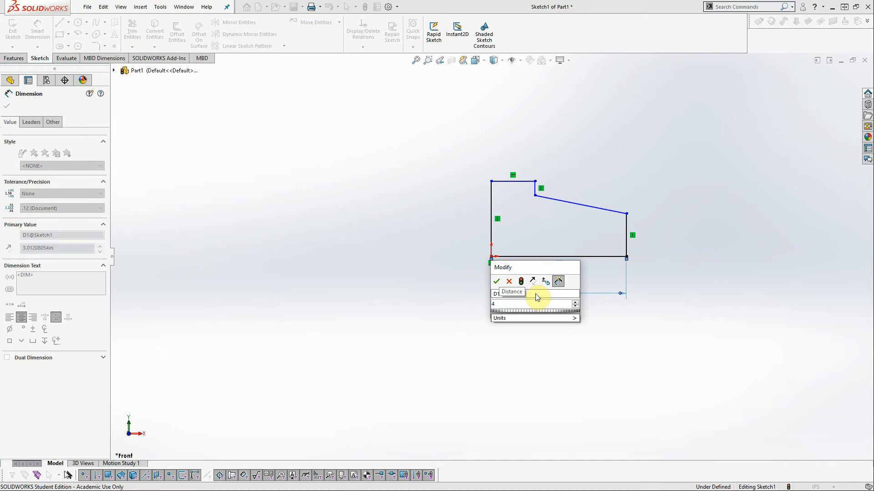
pyautogui.click(497, 281)
# Step: Consult the quiz drawing in Chrome, return to SOLIDWORKS and dimension the profile's left vertical line at 2.6 in
pyautogui.hotkey('alt', 'Tab')
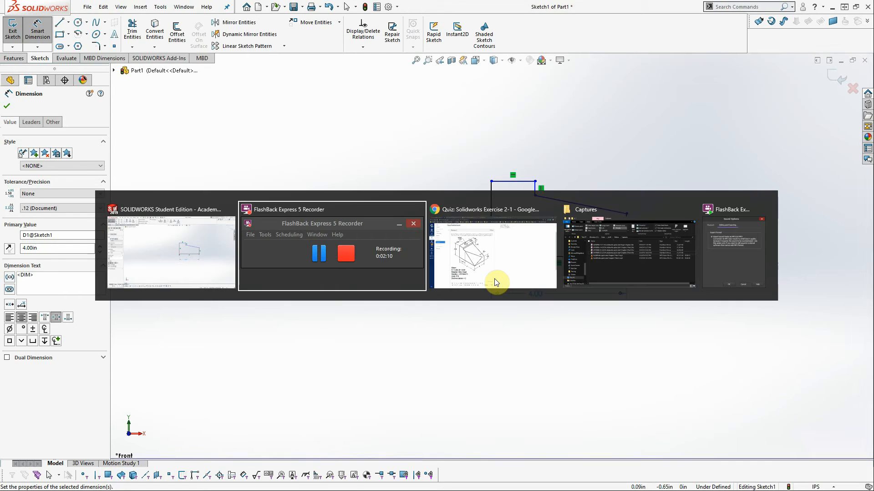
pyautogui.click(495, 282)
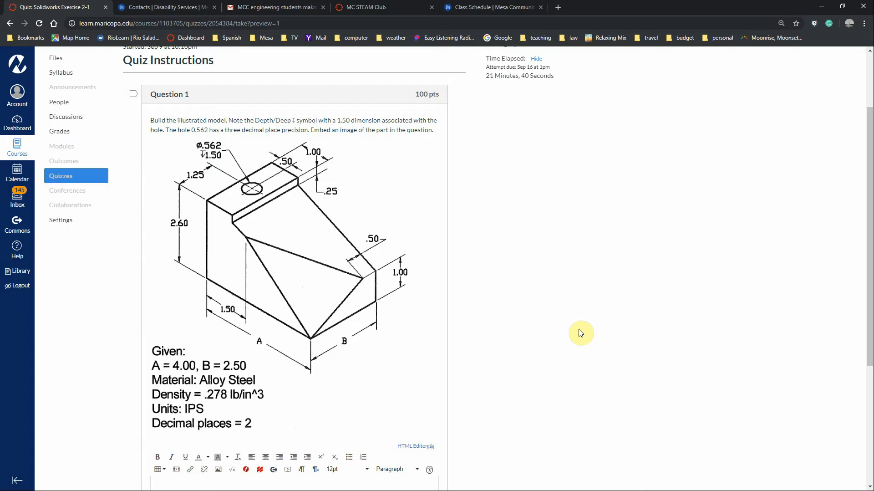
pyautogui.hotkey('alt', 'Tab')
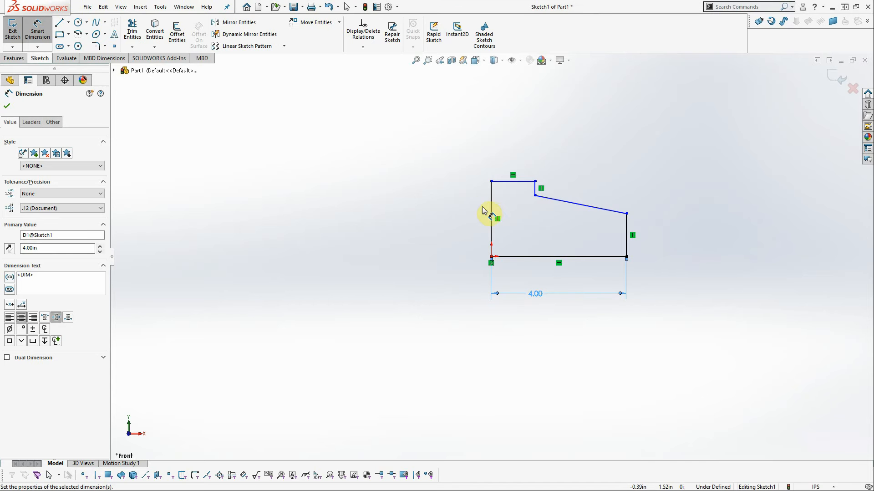
pyautogui.click(491, 209)
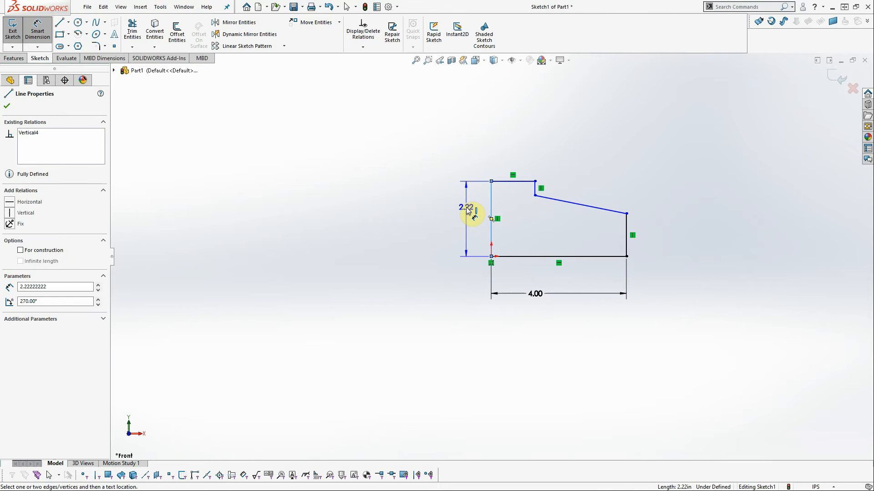
pyautogui.click(463, 214)
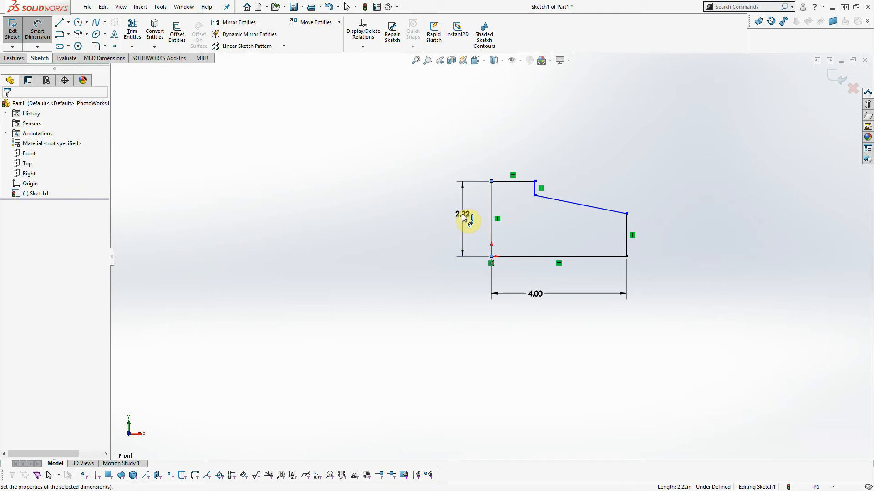
pyautogui.write('2.6')
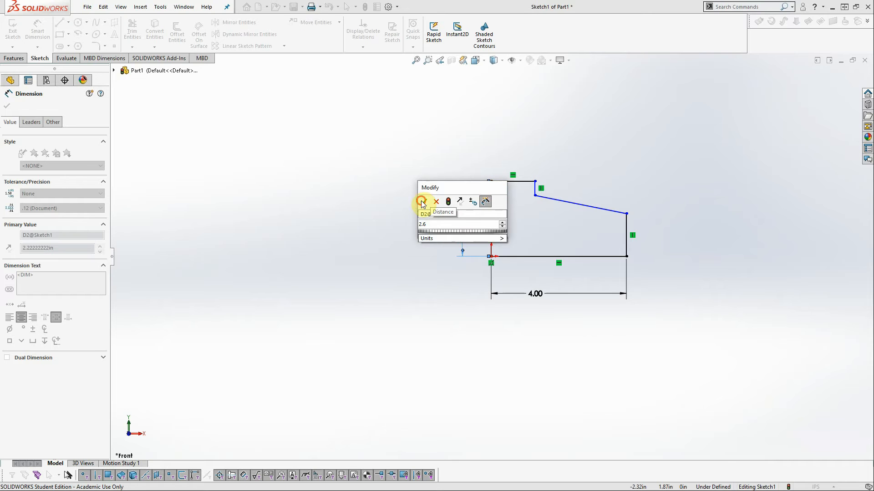
pyautogui.click(424, 201)
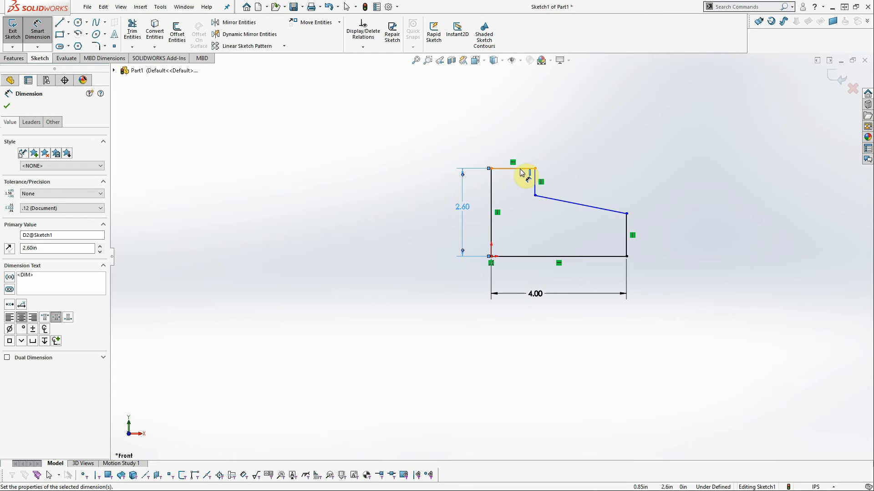
# Step: Dimension the profile's top horizontal line at 1 in
pyautogui.click(519, 169)
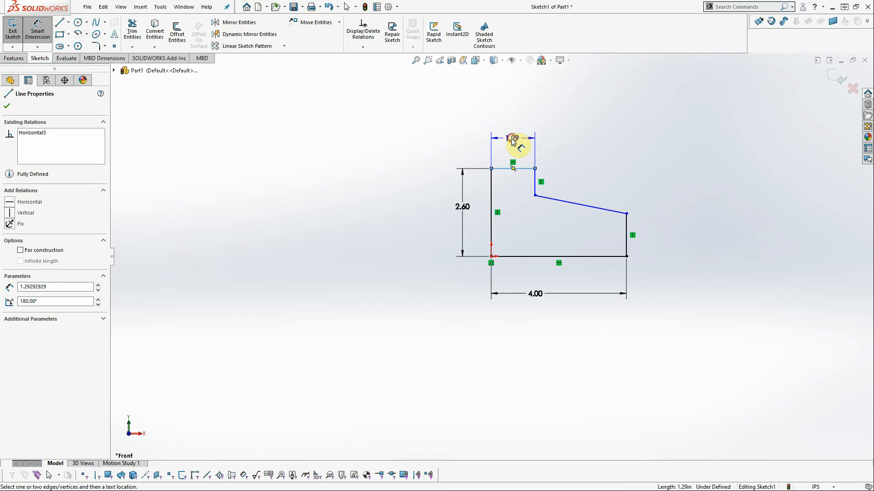
pyautogui.click(515, 141)
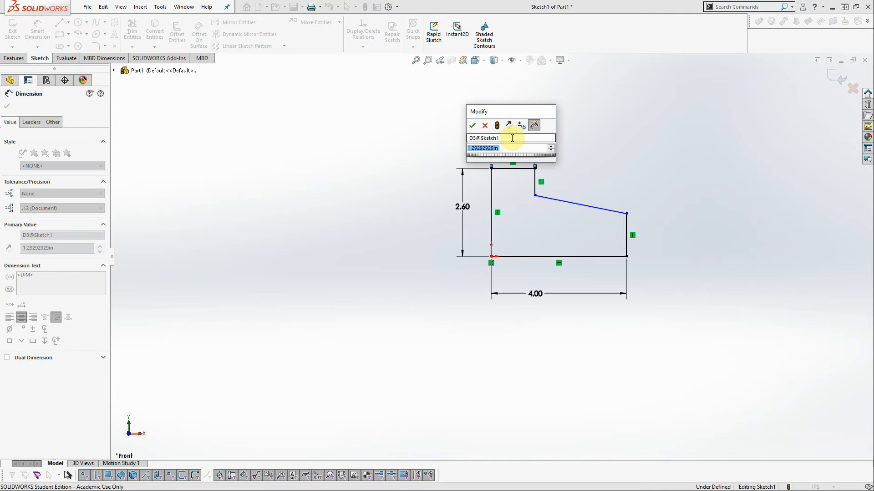
pyautogui.write('1')
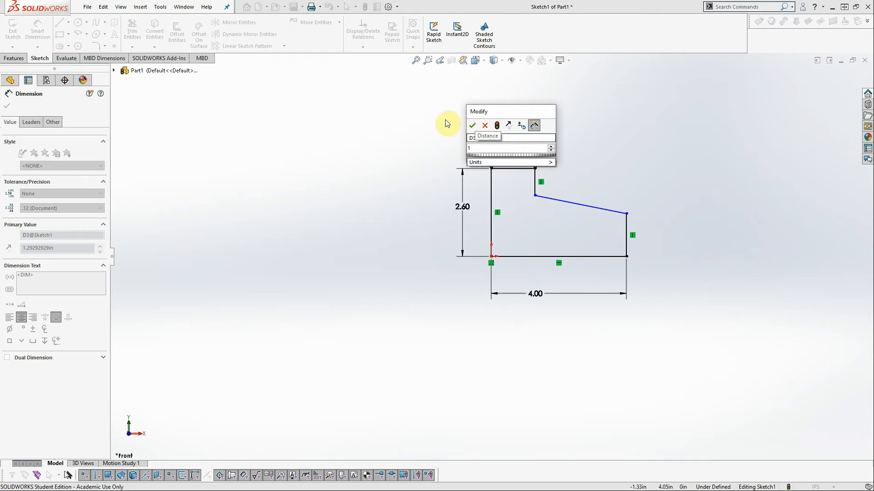
pyautogui.click(471, 129)
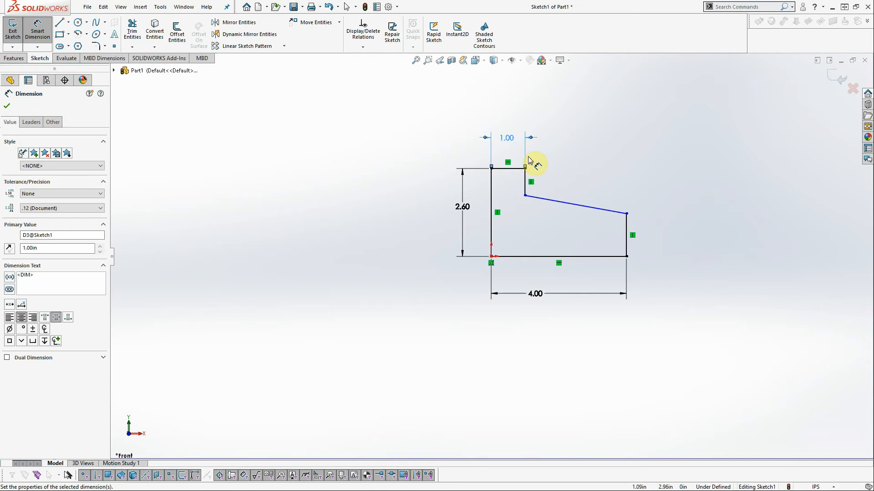
# Step: Dimension the short vertical line of the profile's upper step at 0.25 in
pyautogui.click(527, 180)
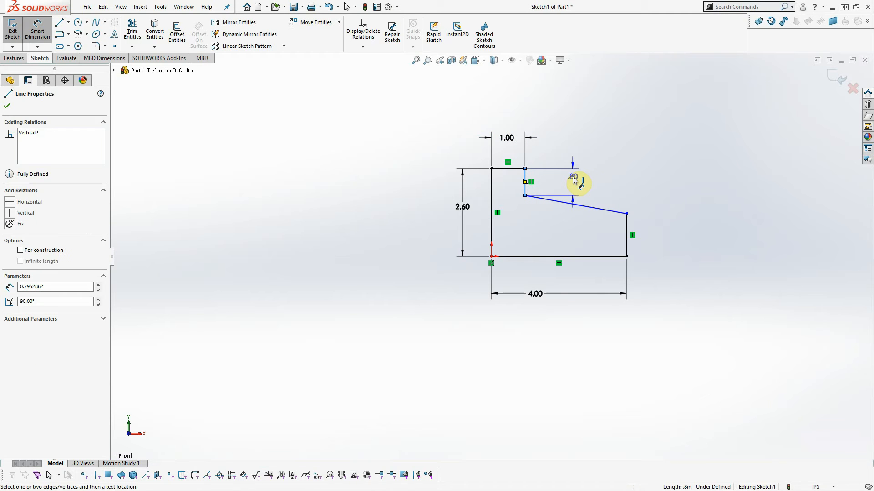
pyautogui.click(572, 179)
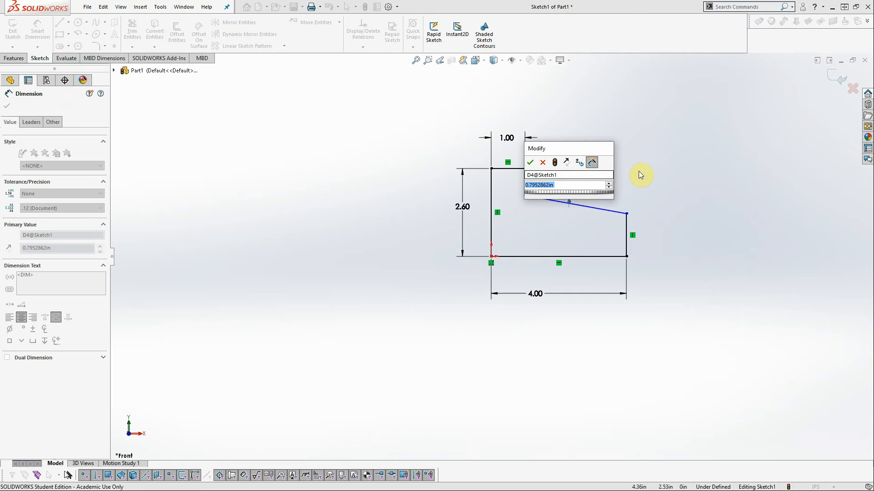
pyautogui.write('.25')
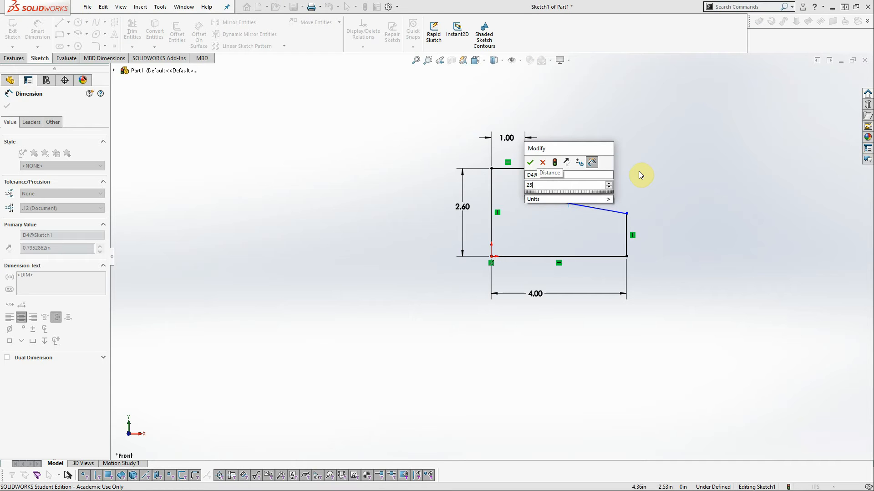
pyautogui.click(530, 162)
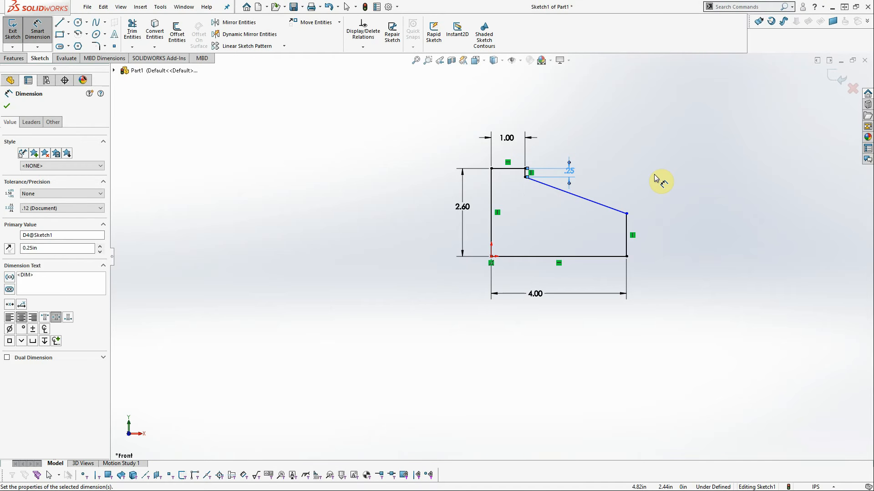
# Step: Consult the quiz drawing in Chrome, return to SOLIDWORKS and dimension the profile's right vertical line at 1 in
pyautogui.hotkey('alt', 'Tab')
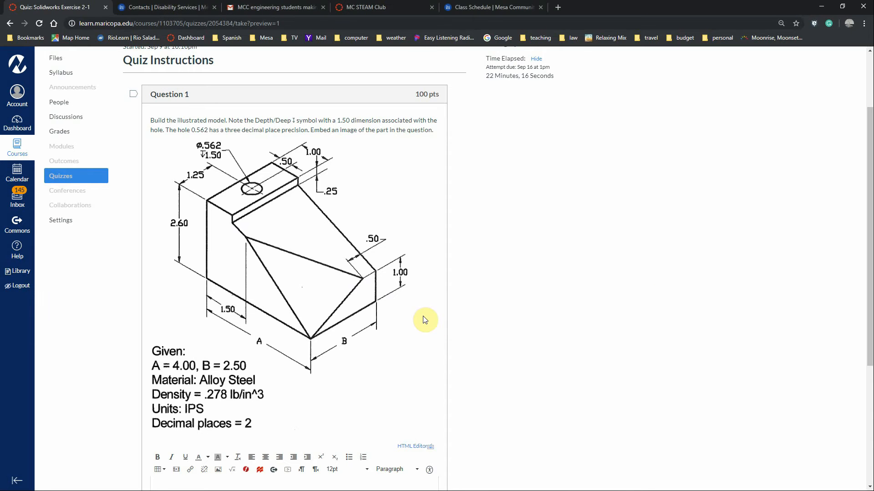
pyautogui.hotkey('alt', 'Tab')
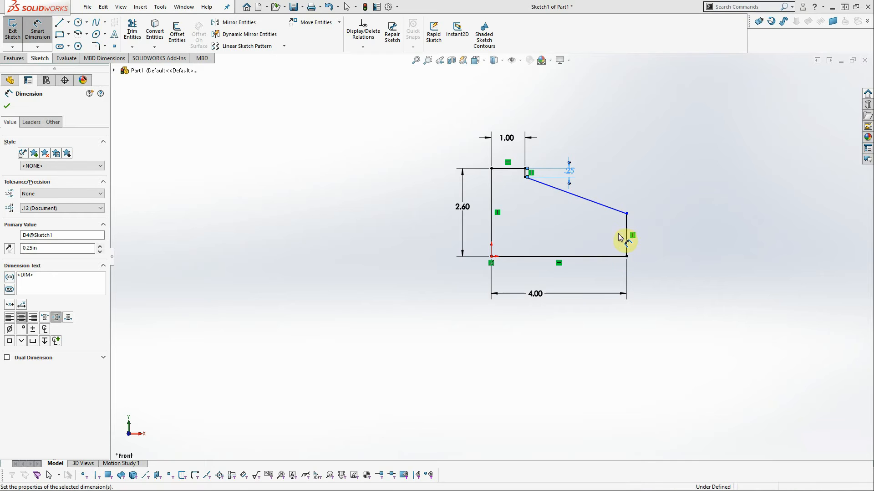
pyautogui.click(626, 228)
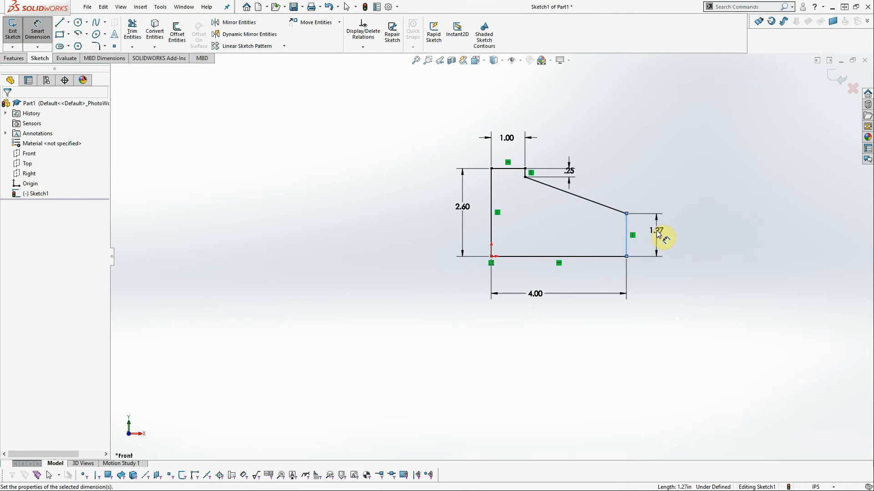
pyautogui.click(658, 232)
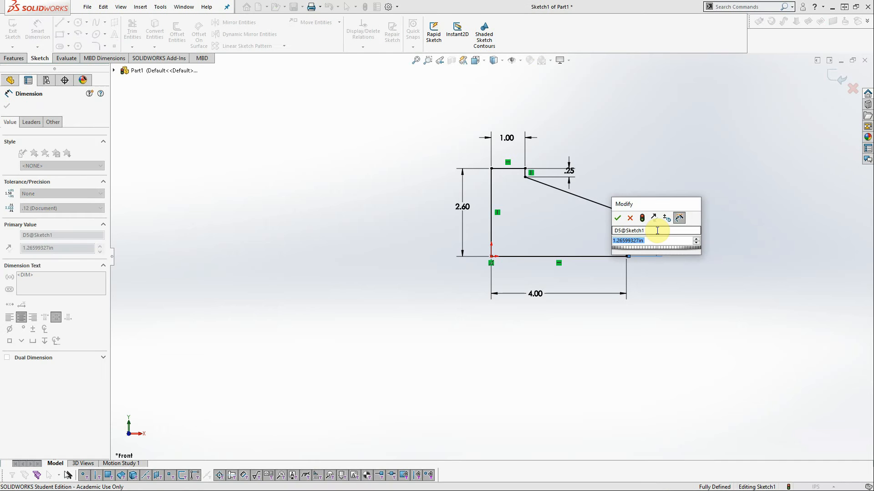
pyautogui.write('1')
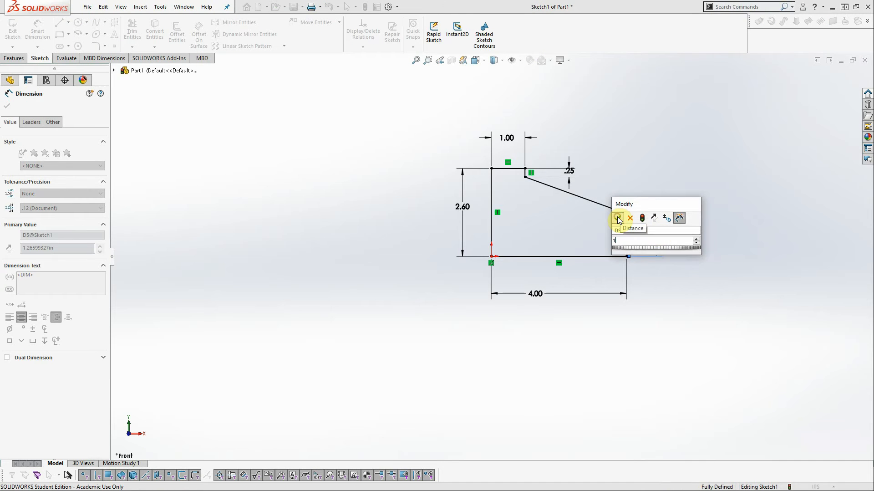
pyautogui.click(618, 218)
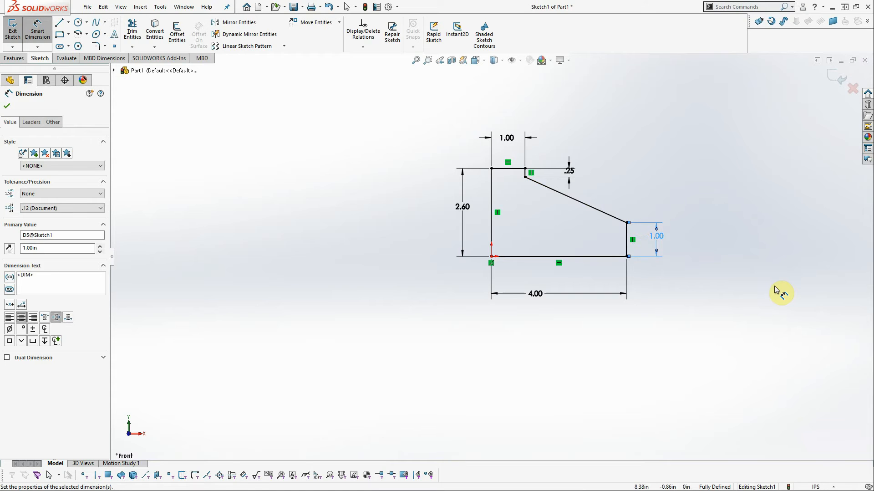
# Step: Check the quiz drawing in Chrome for the part's width, return to SOLIDWORKS and extrude the profile 2.5 in as a blind boss
pyautogui.hotkey('alt', 'Tab')
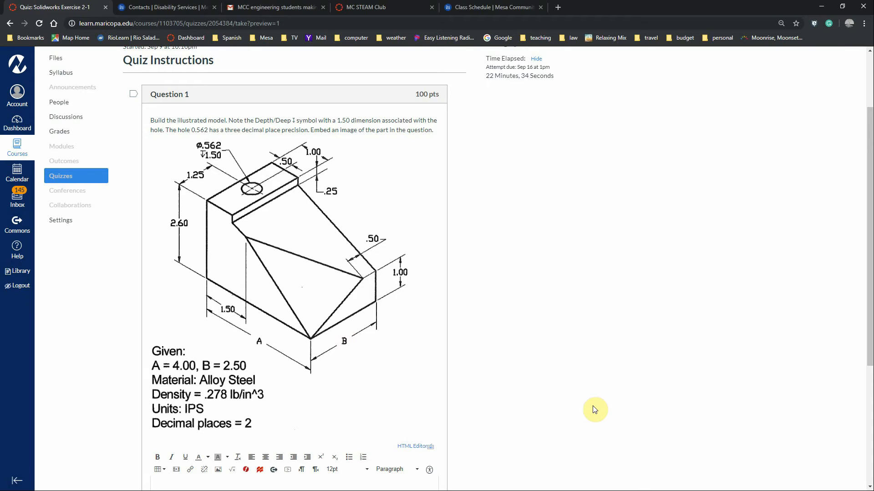
pyautogui.hotkey('alt', 'Tab')
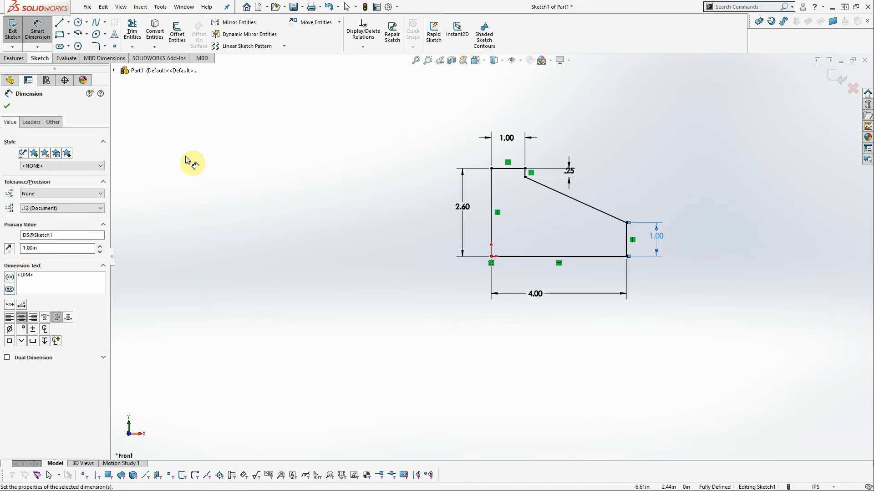
pyautogui.click(7, 106)
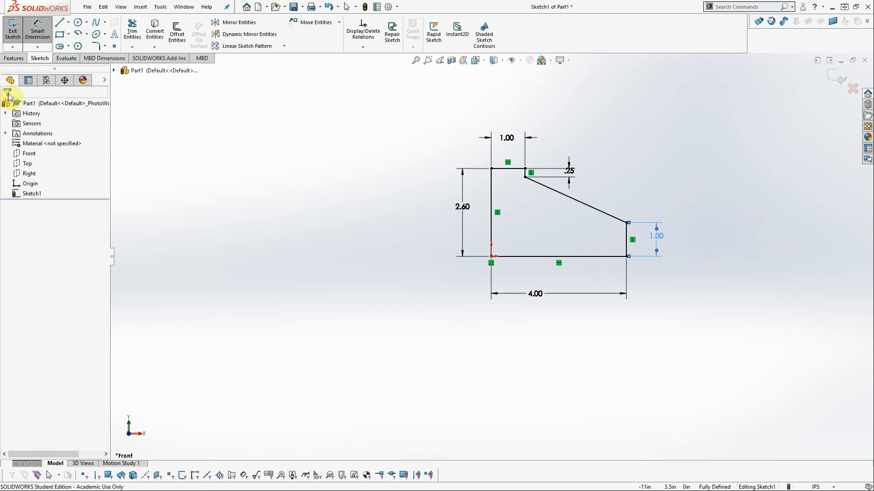
pyautogui.click(12, 62)
pyautogui.click(15, 34)
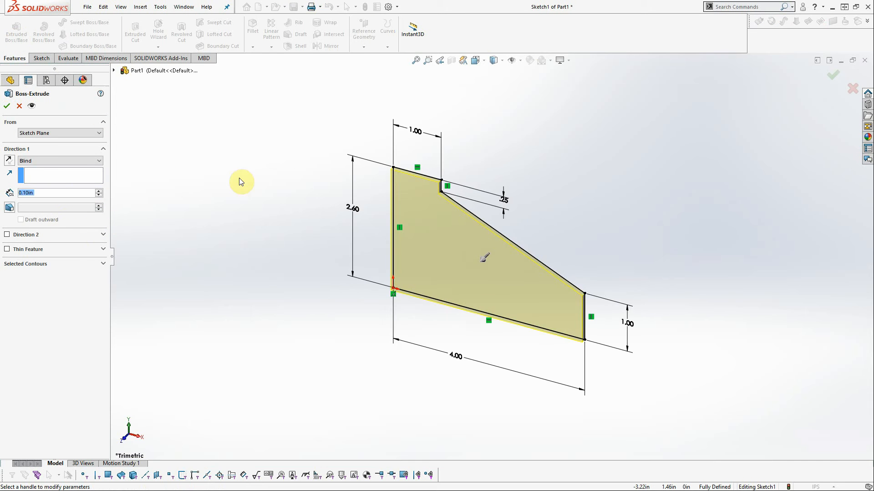
pyautogui.write('12.5')
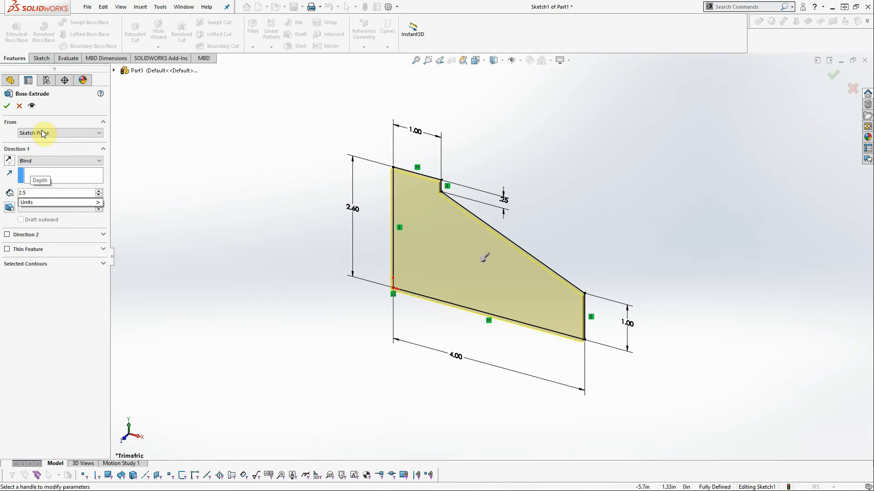
pyautogui.press('Return')
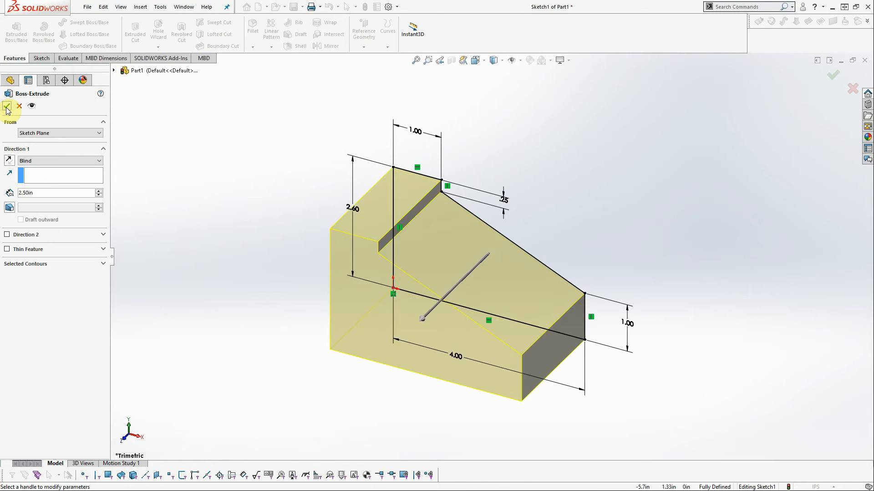
pyautogui.click(6, 108)
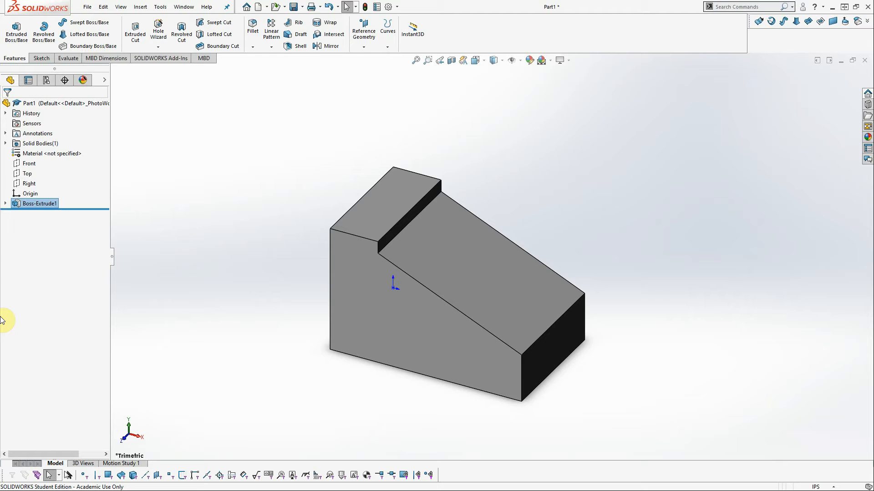
# Step: Review the quiz drawing in Chrome, return to SOLIDWORKS and open a sketch on the block's front profile-shaped face, viewed normal to it
pyautogui.hotkey('alt', 'Tab')
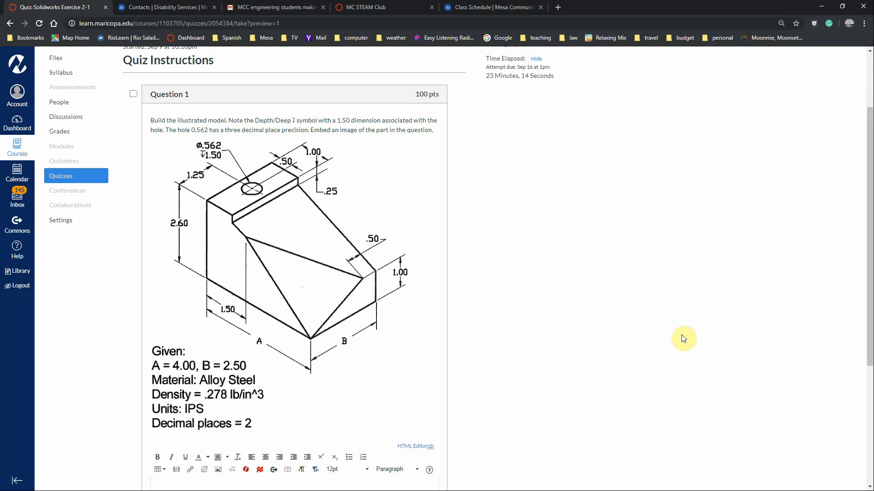
pyautogui.hotkey('alt', 'Tab')
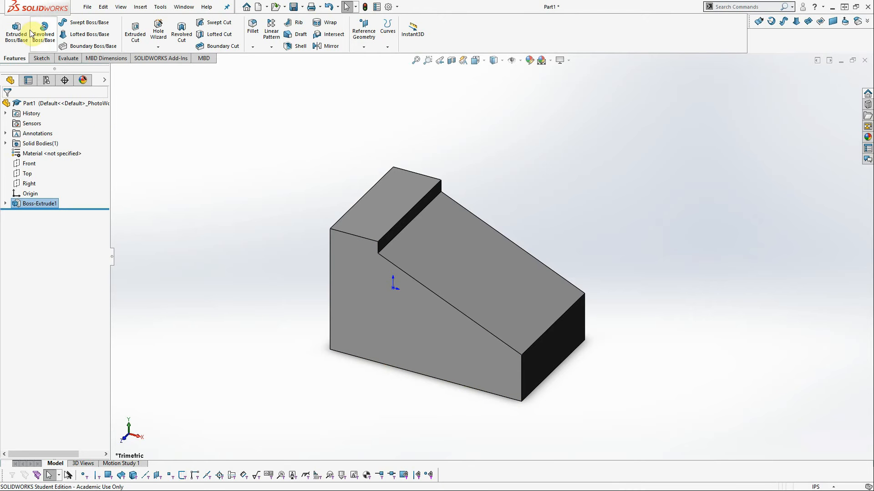
pyautogui.click(381, 332)
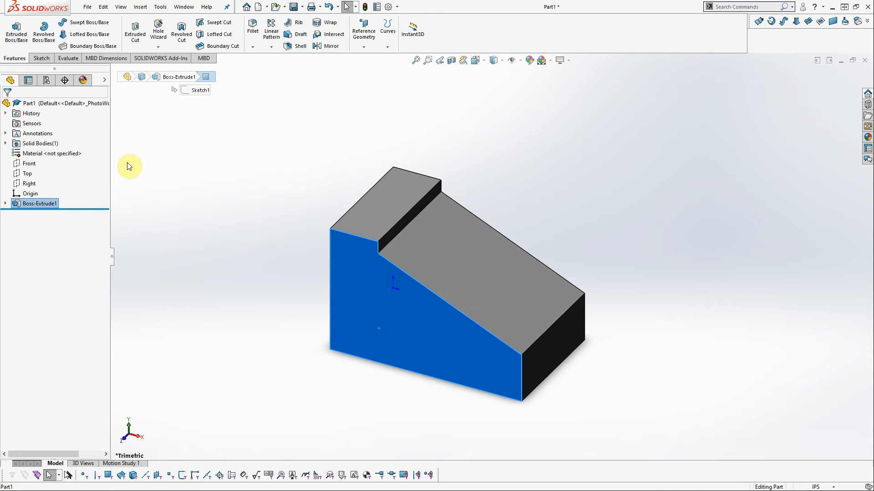
pyautogui.click(413, 354)
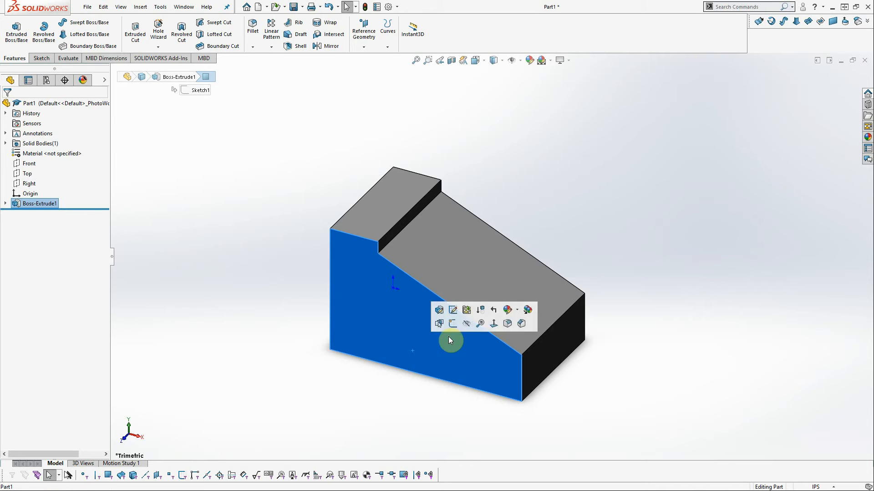
pyautogui.click(453, 323)
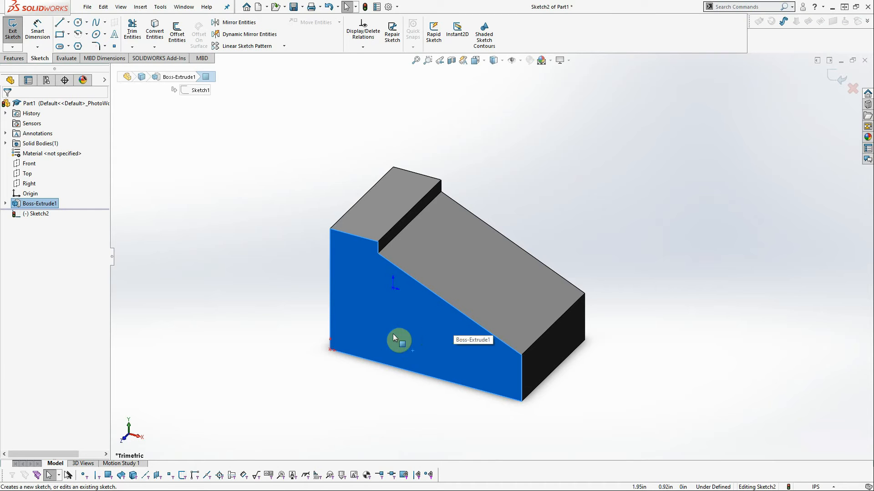
pyautogui.rightClick(36, 214)
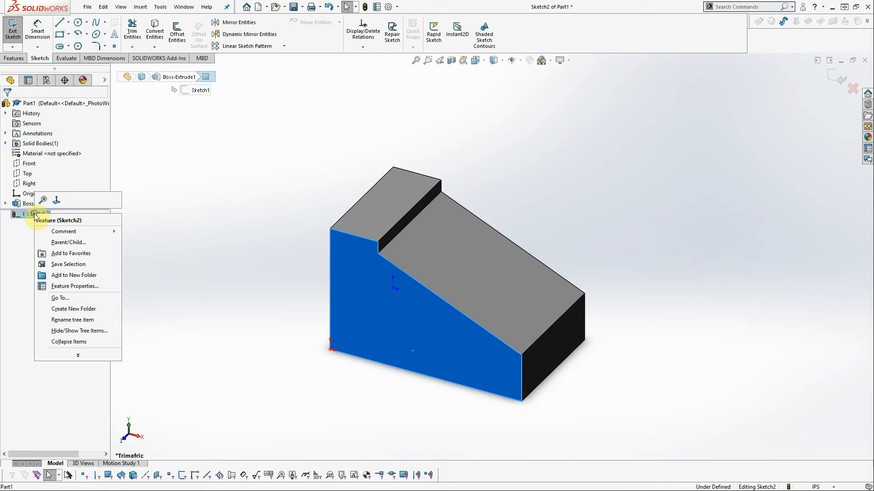
pyautogui.click(60, 202)
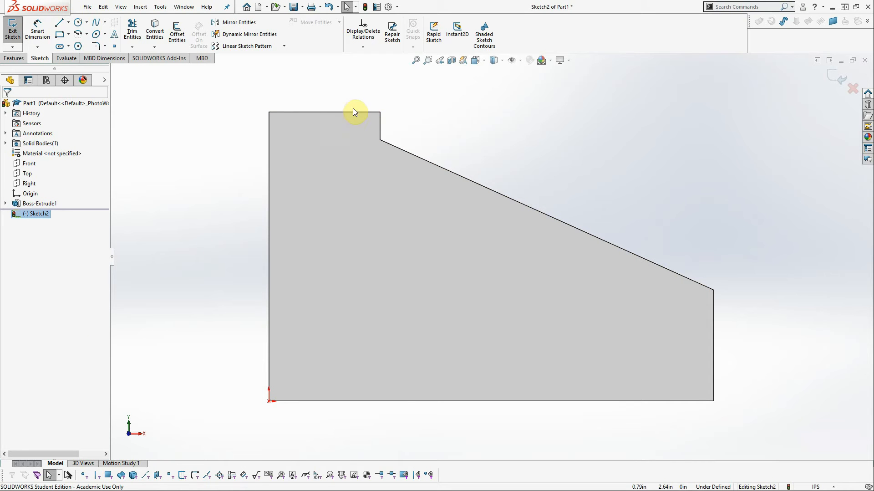
# Step: Draw a construction centerline about 1.51 in long from the origin along the face's bottom edge, consulting the quiz drawing in Chrome
pyautogui.click(68, 21)
pyautogui.click(73, 45)
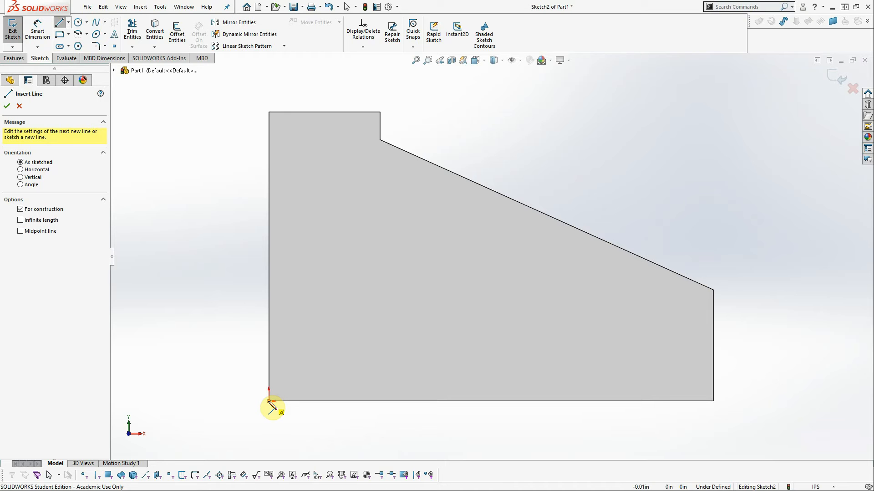
pyautogui.hotkey('alt', 'Tab')
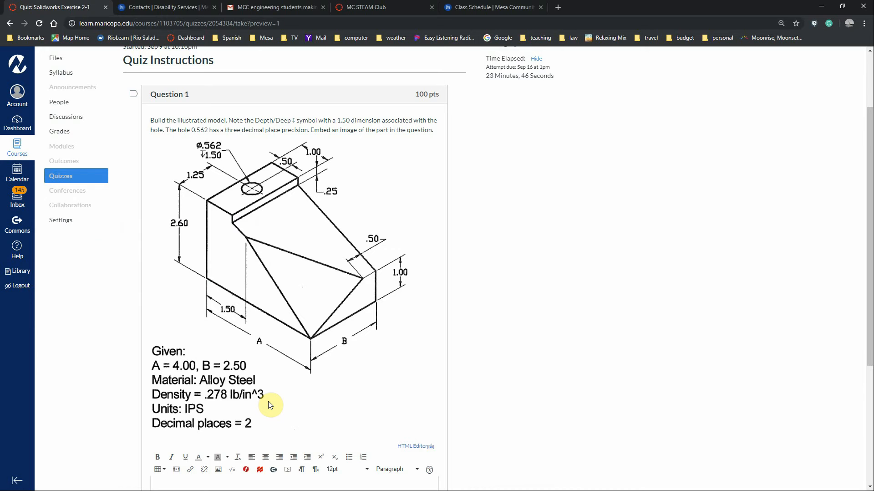
pyautogui.hotkey('alt', 'Tab')
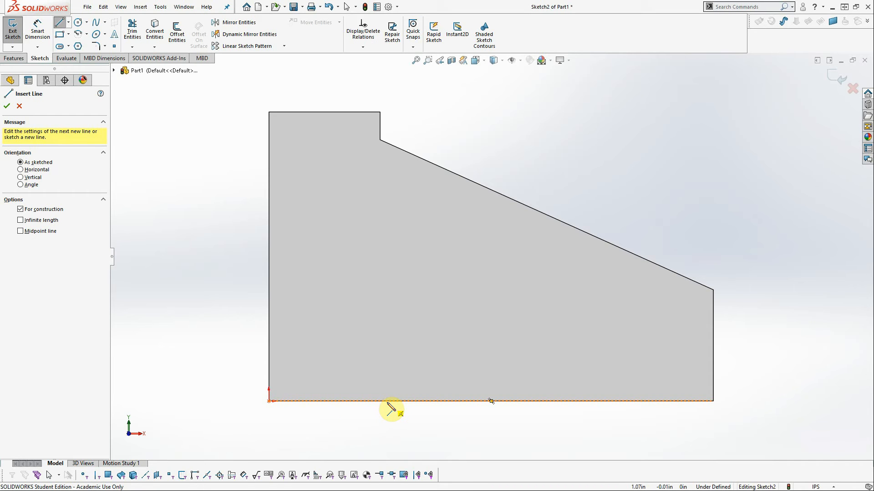
pyautogui.click(270, 401)
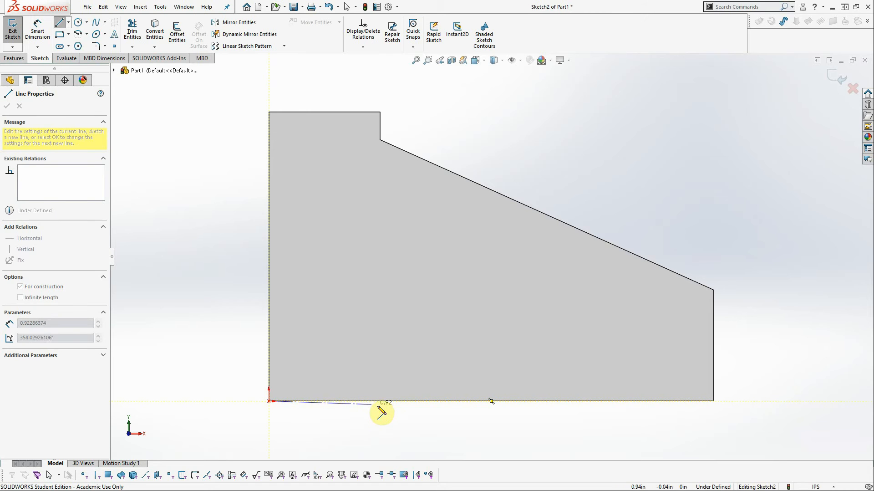
pyautogui.click(437, 401)
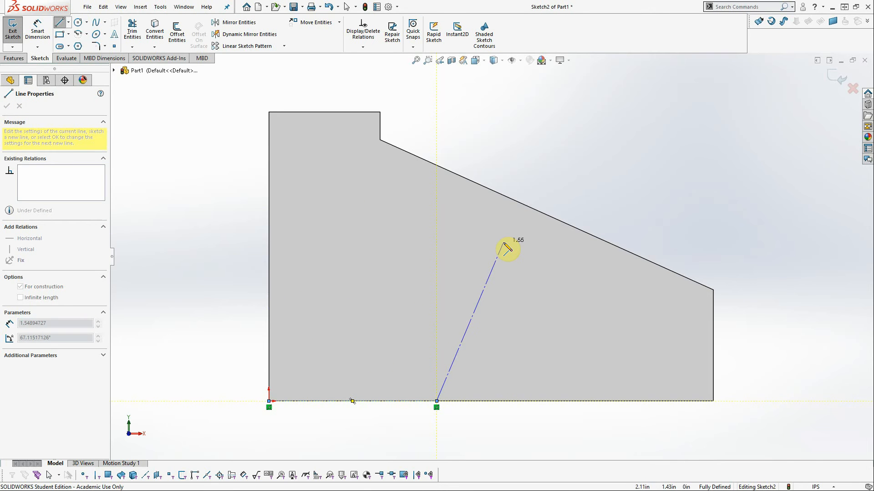
pyautogui.press('Escape')
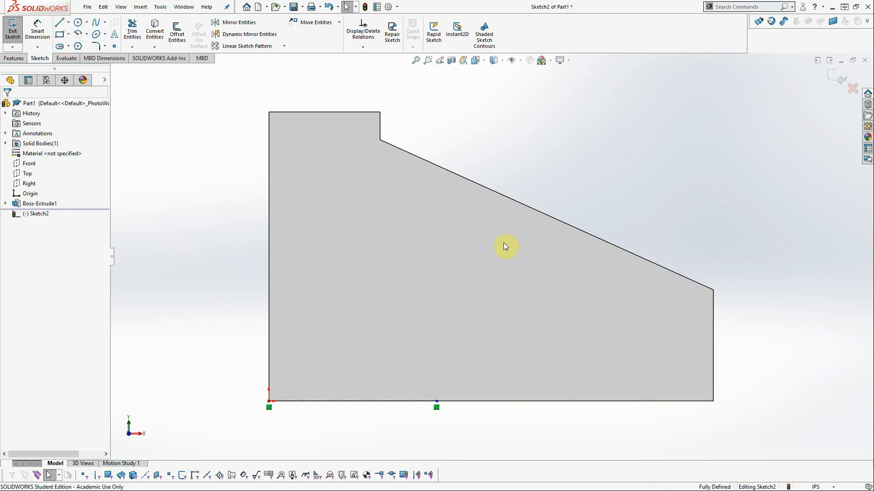
# Step: Dimension the centerline along the face's bottom edge at 1.5 in
pyautogui.click(37, 33)
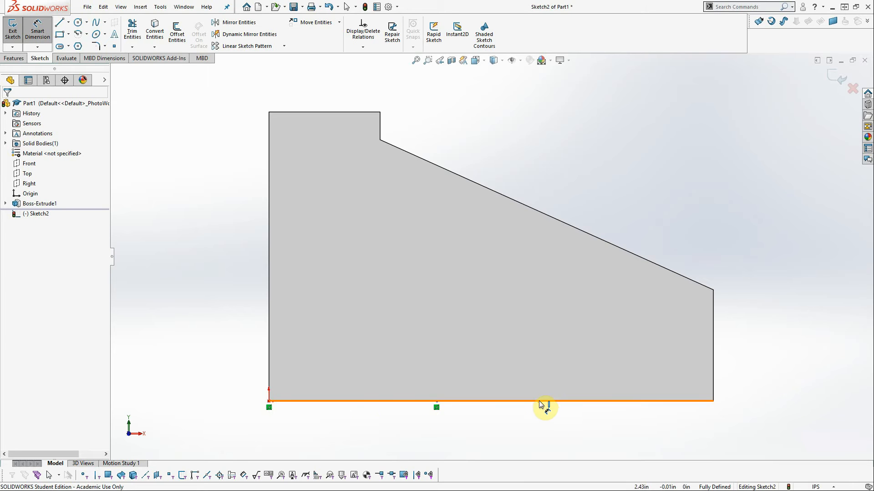
pyautogui.click(345, 403)
pyautogui.click(347, 428)
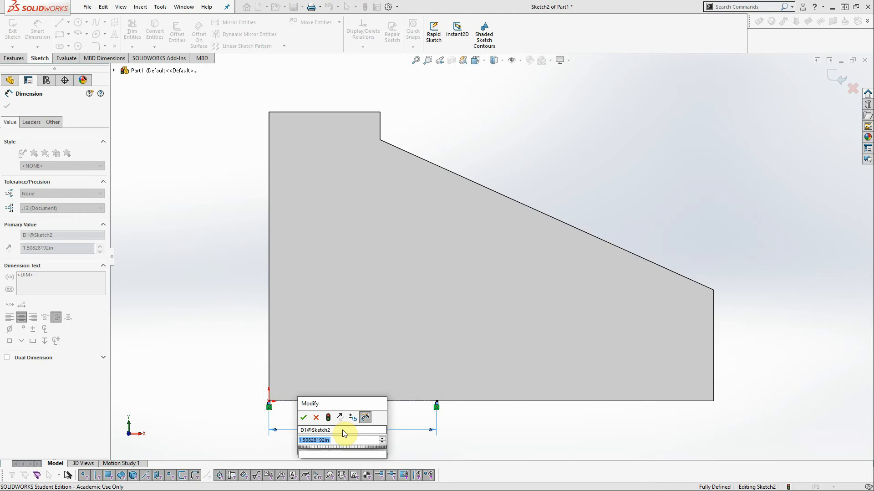
pyautogui.write('1.5')
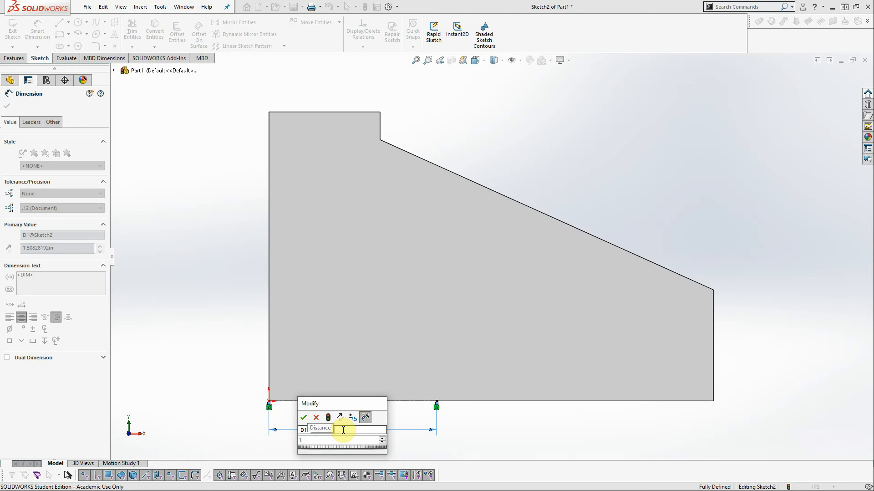
pyautogui.click(304, 417)
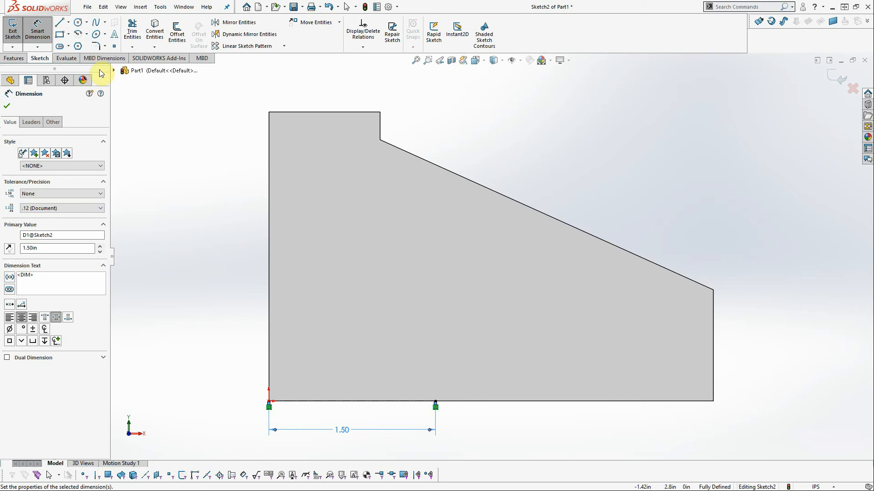
# Step: Draw a vertical construction centerline from the end of the 1.5 in centerline up to the sloped edge, and close the sketch
pyautogui.click(68, 22)
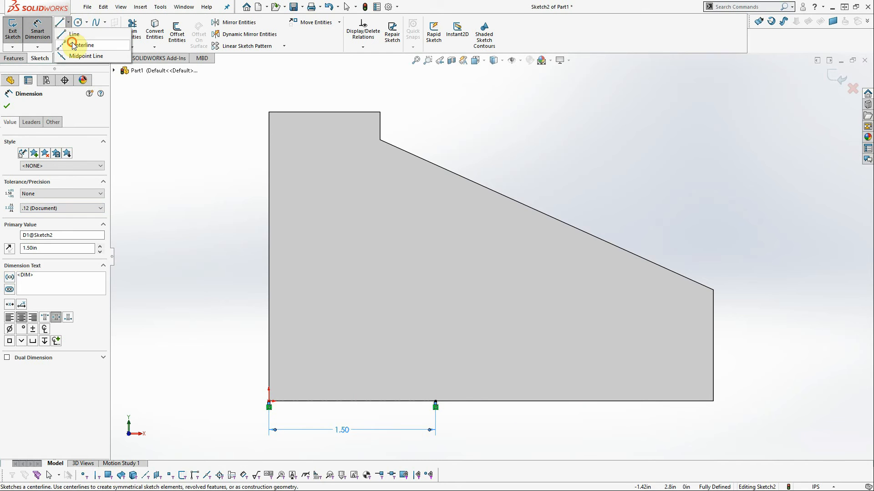
pyautogui.click(75, 40)
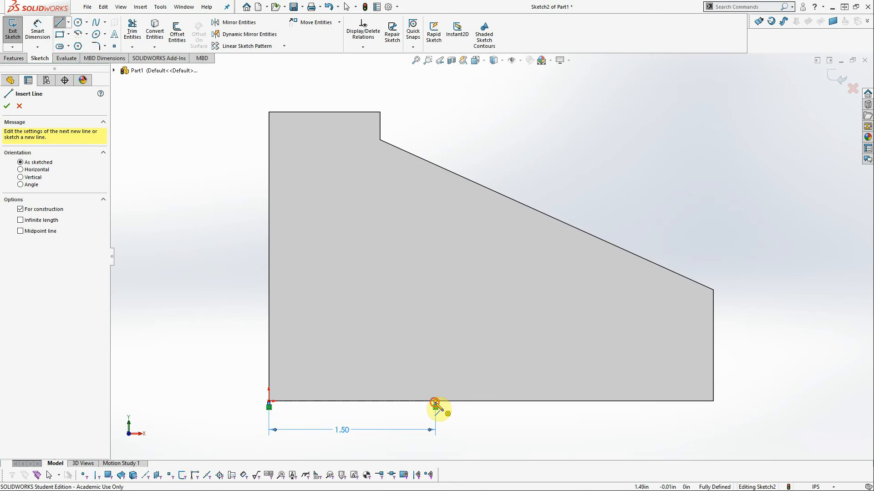
pyautogui.click(436, 401)
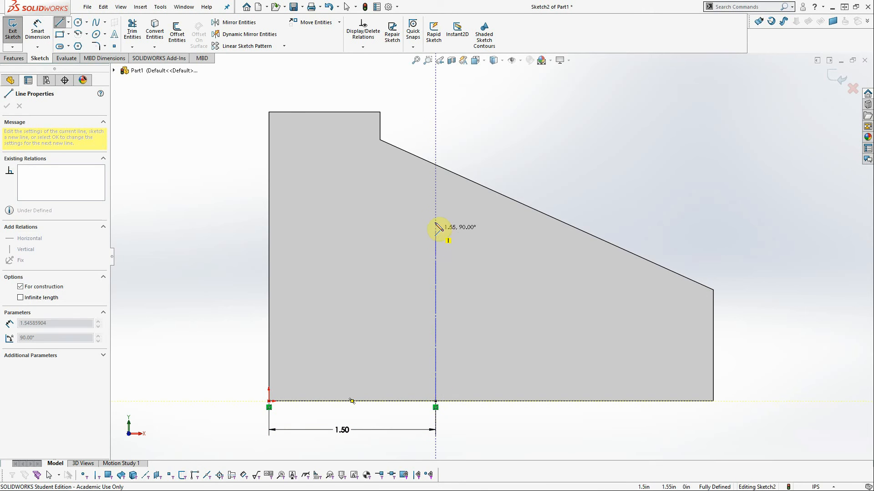
pyautogui.click(436, 165)
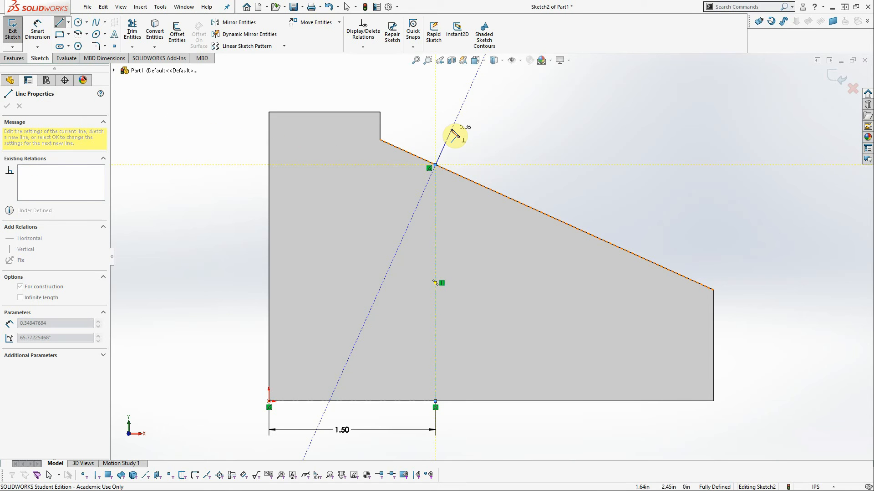
pyautogui.press('Escape')
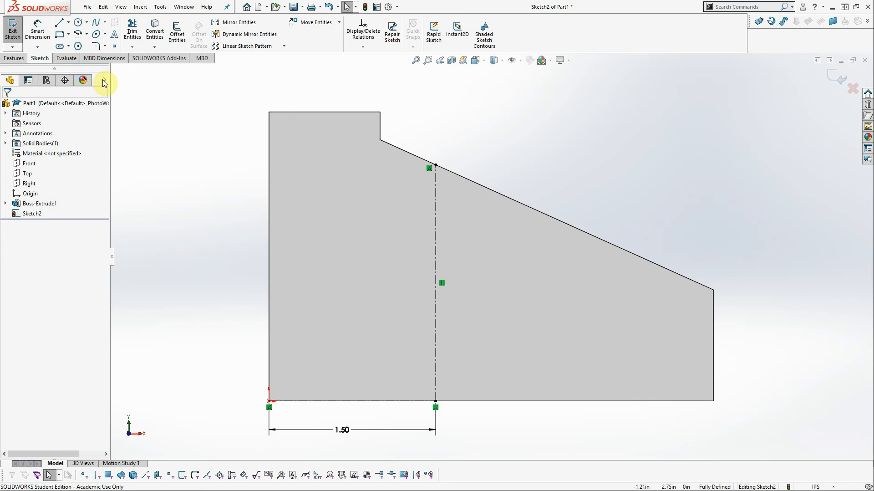
pyautogui.click(12, 33)
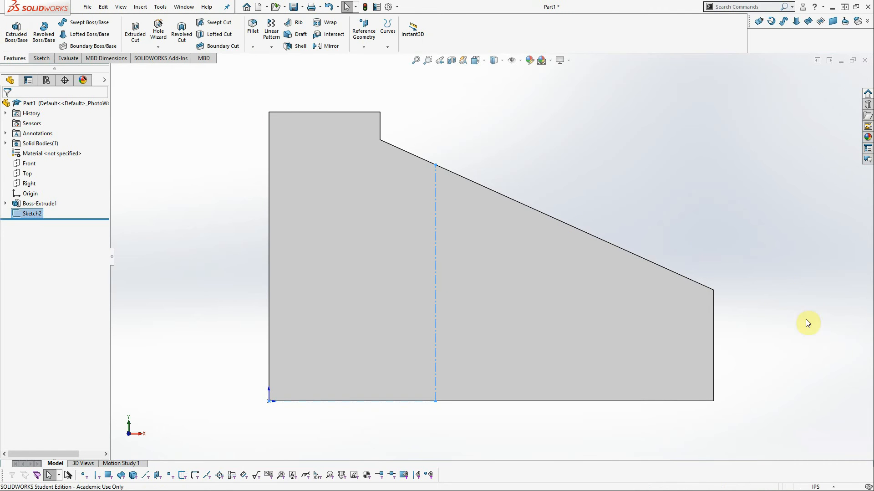
pyautogui.moveTo(808, 286); pyautogui.dragTo(765, 301, button='middle')
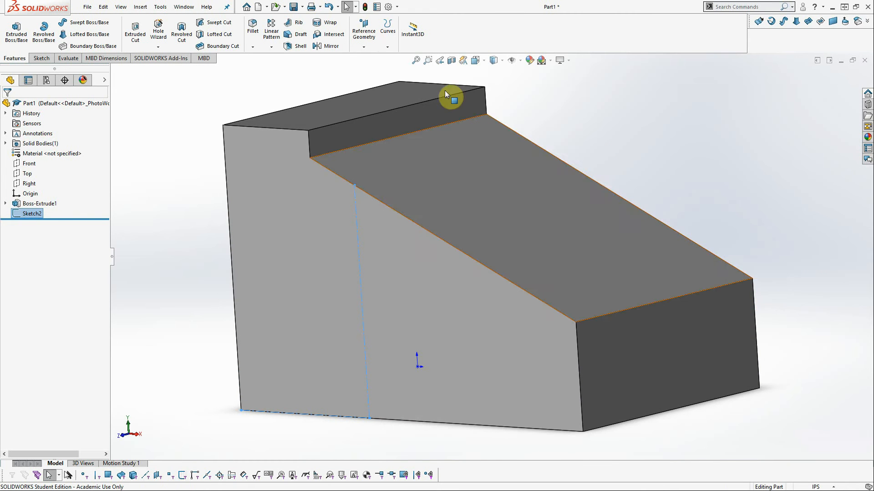
pyautogui.click(364, 47)
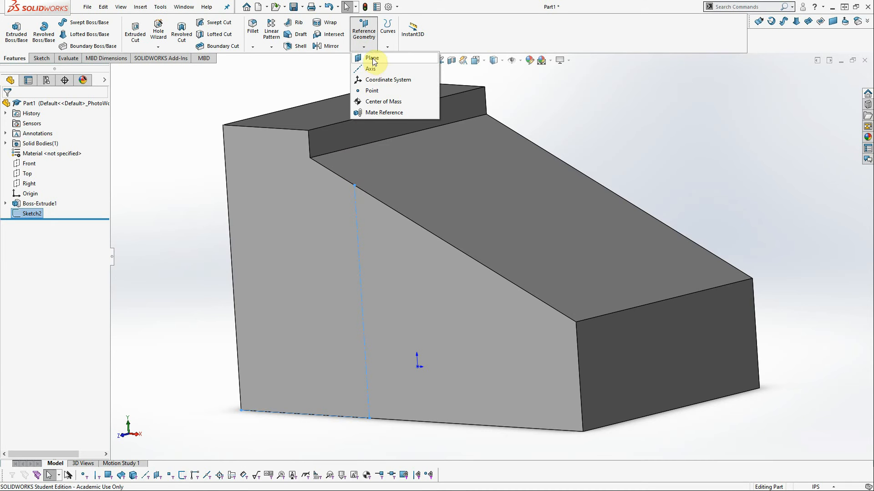
pyautogui.click(373, 90)
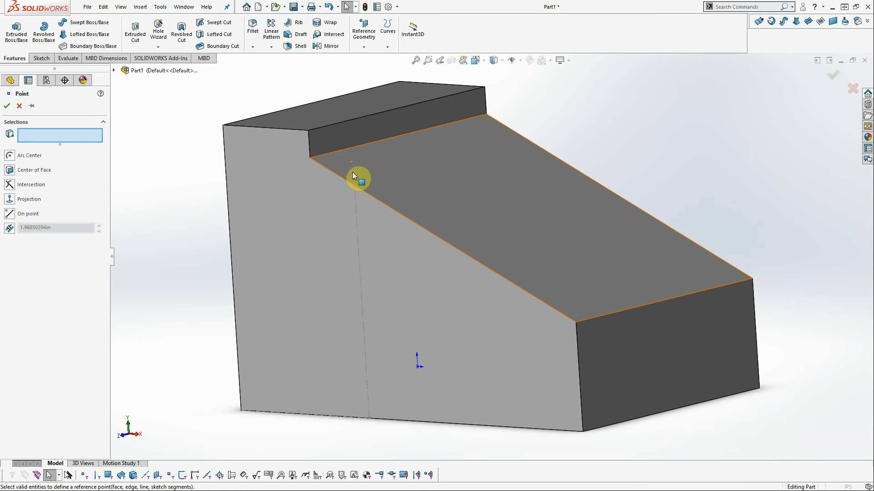
pyautogui.click(354, 186)
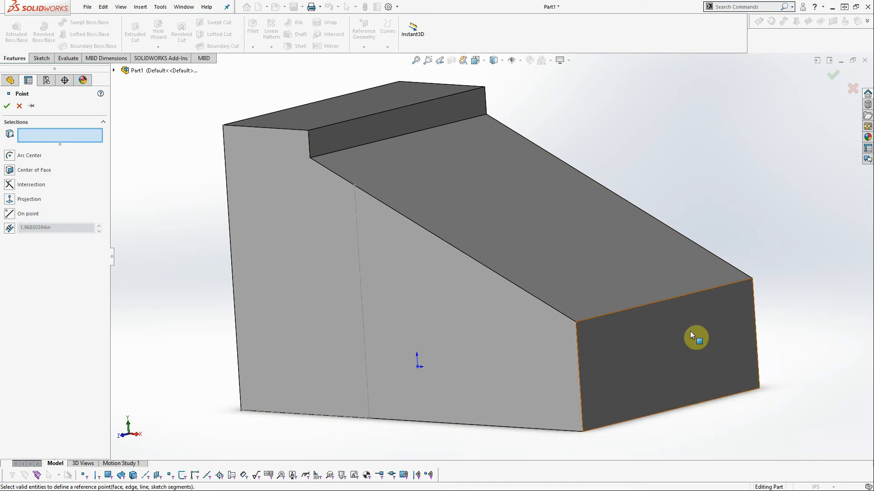
pyautogui.click(19, 106)
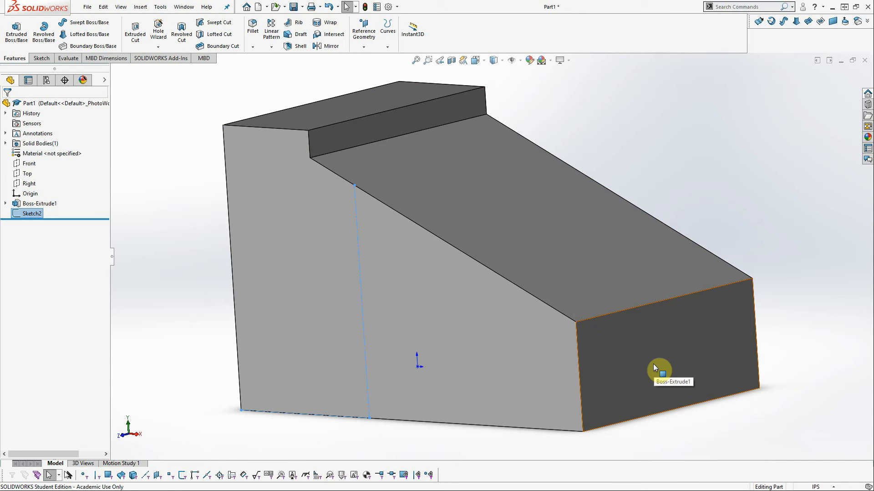
pyautogui.click(41, 58)
pyautogui.click(11, 33)
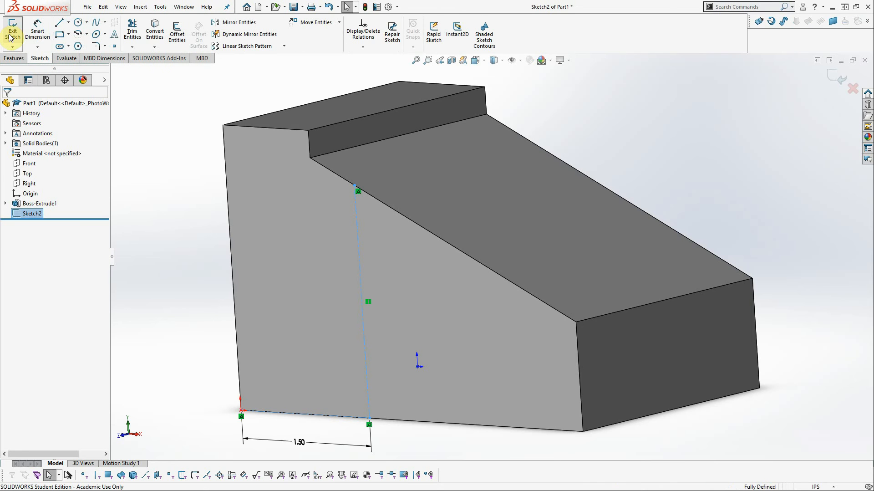
pyautogui.click(13, 31)
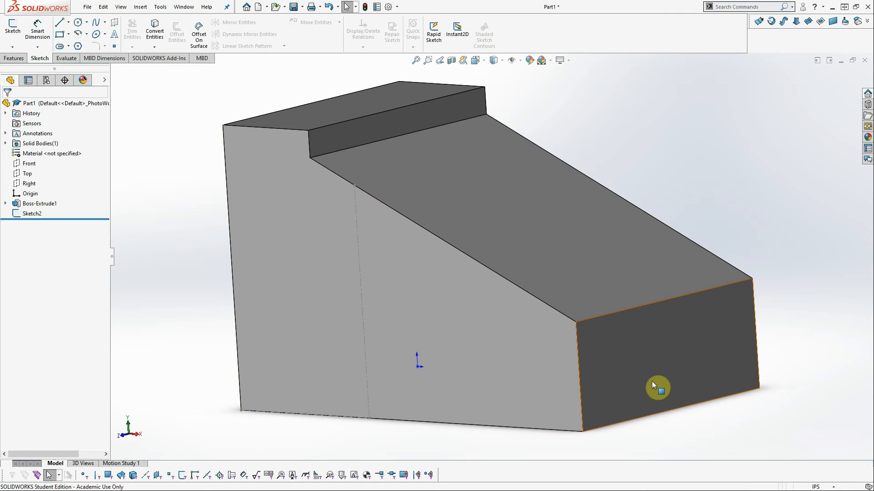
# Step: Open a new sketch on the block's short vertical end face below the slope, viewed normal to it
pyautogui.click(673, 370)
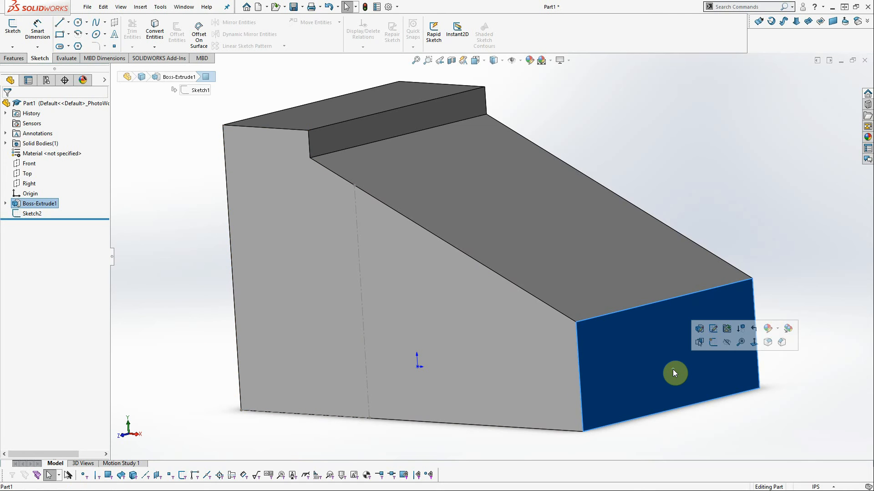
pyautogui.click(714, 343)
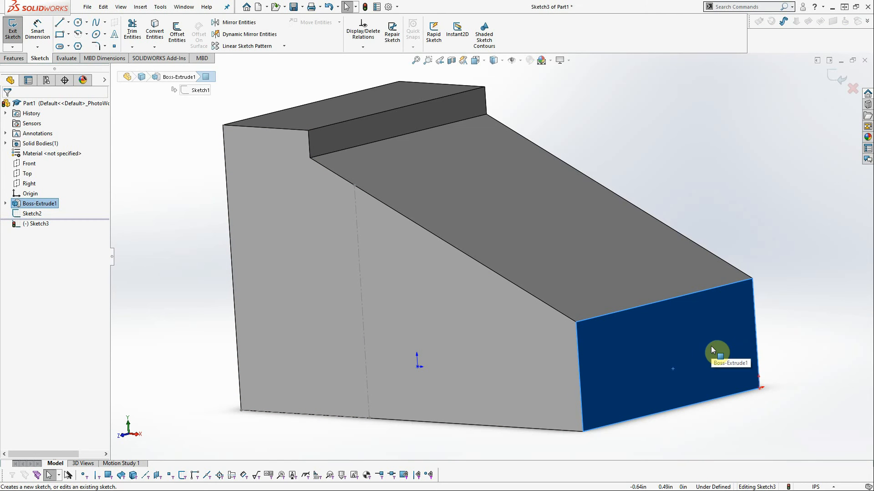
pyautogui.rightClick(32, 228)
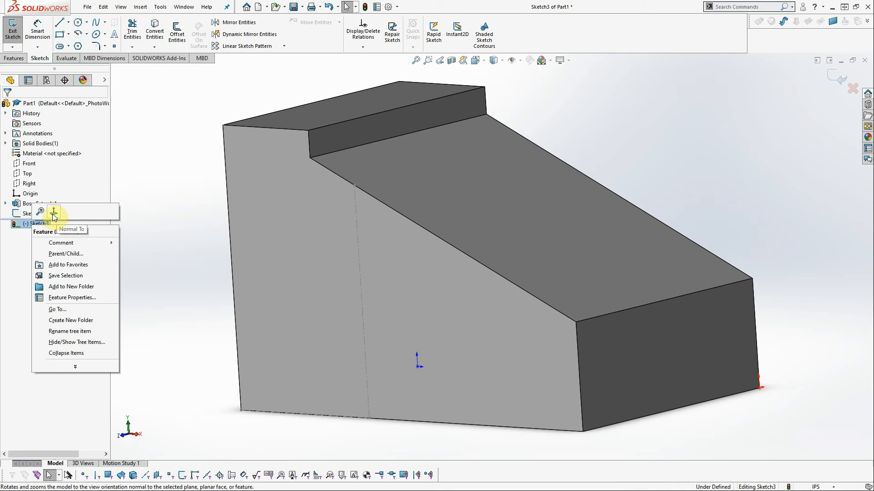
pyautogui.click(53, 215)
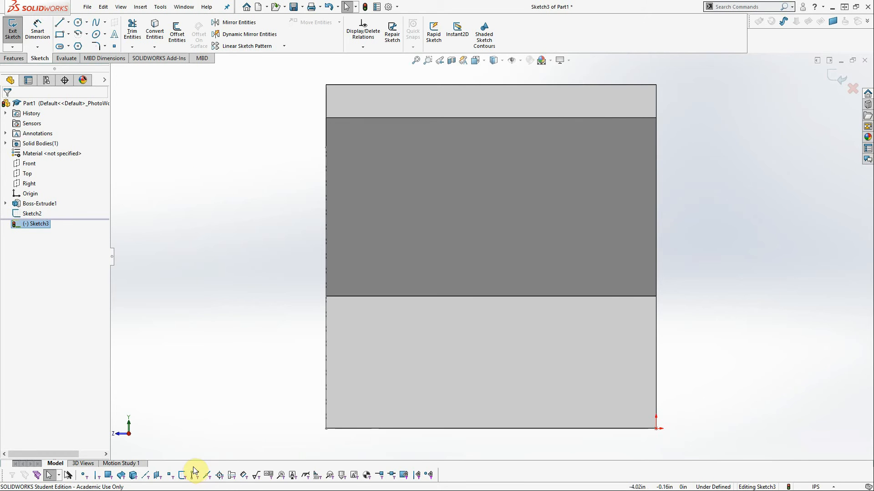
# Step: Check the quiz drawing in Chrome, return to SOLIDWORKS and draw a construction centerline about 0.48 in long from the origin along the end face's bottom edge
pyautogui.hotkey('alt', 'Tab')
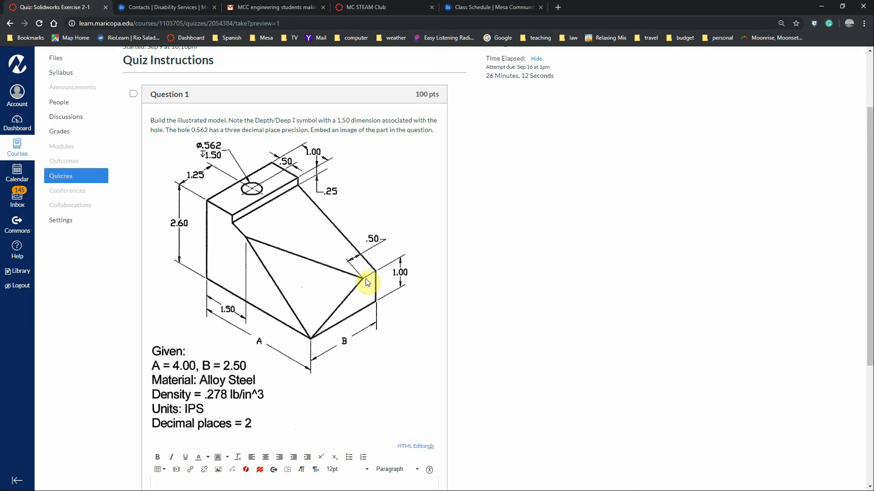
pyautogui.hotkey('alt', 'Tab')
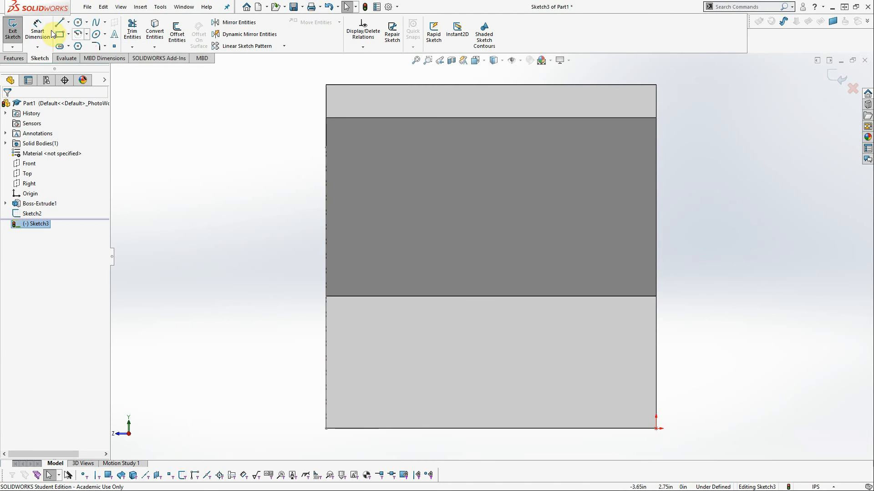
pyautogui.click(68, 22)
pyautogui.click(78, 44)
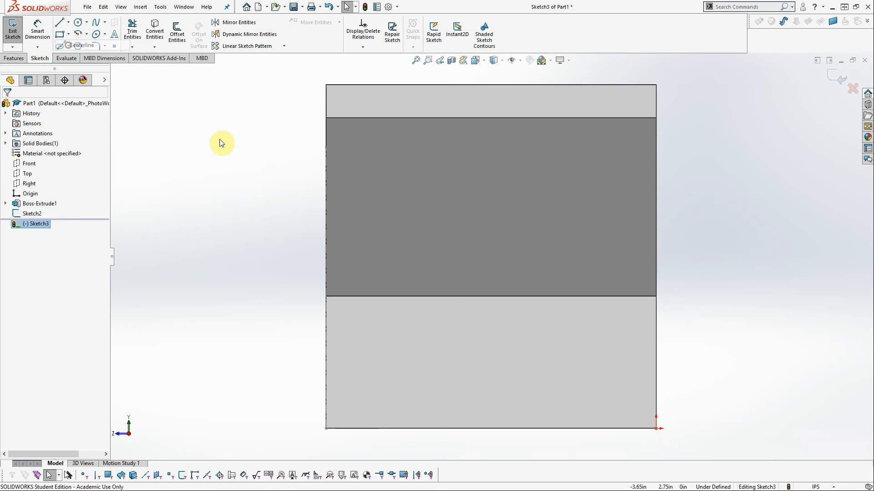
pyautogui.click(657, 428)
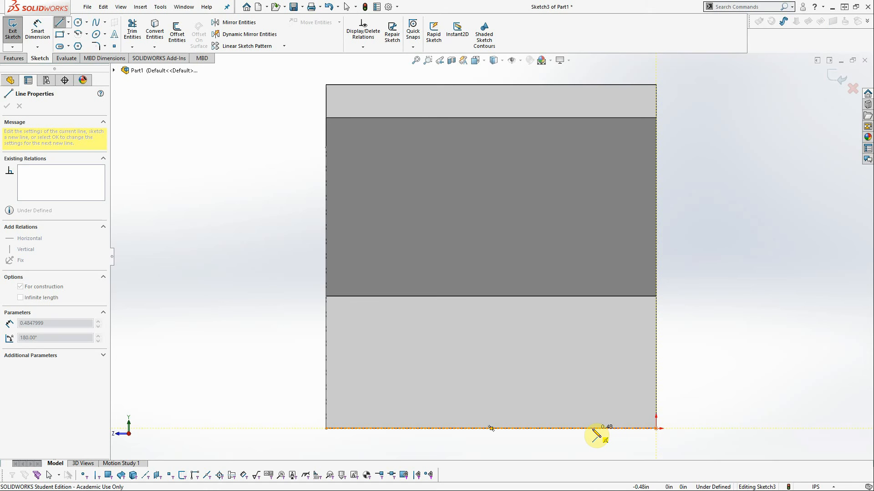
pyautogui.click(592, 428)
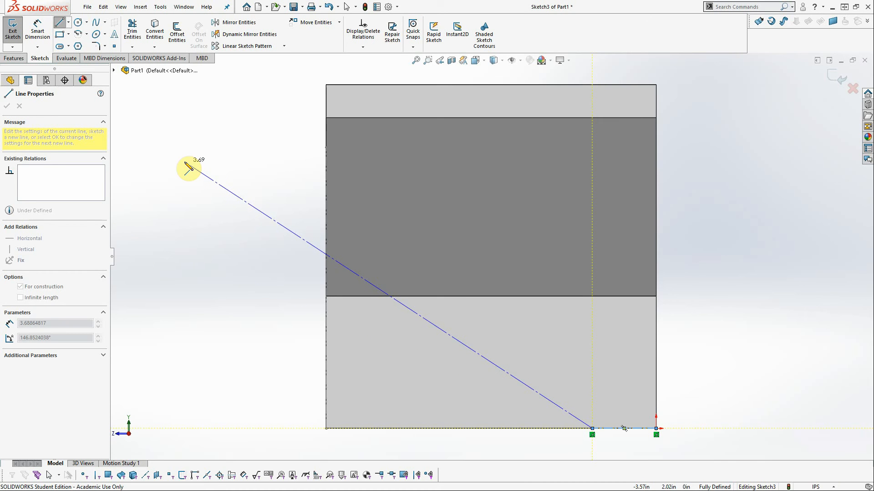
pyautogui.press('Escape')
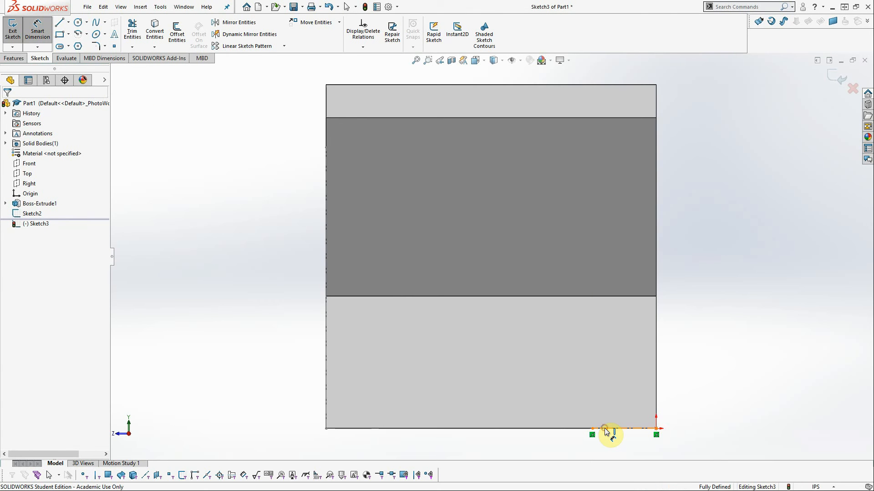
# Step: Dimension the centerline along the end face's bottom edge at 0.5 in
pyautogui.click(609, 429)
pyautogui.click(610, 445)
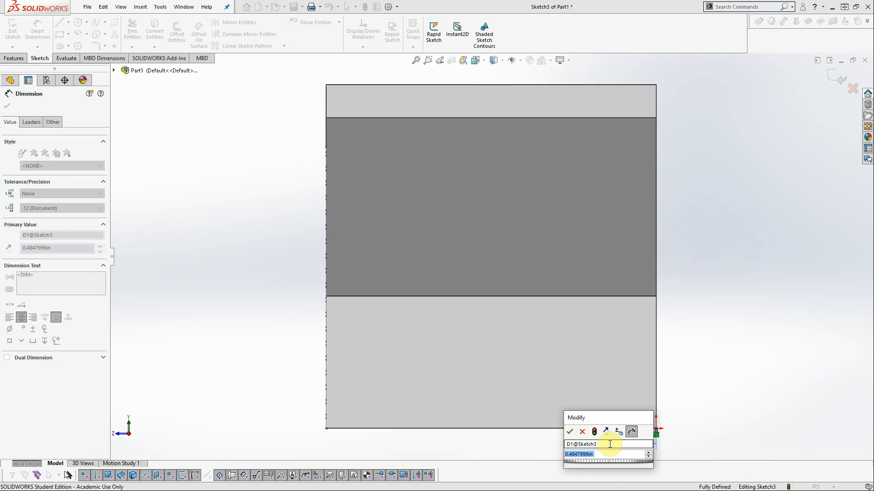
pyautogui.write('.5')
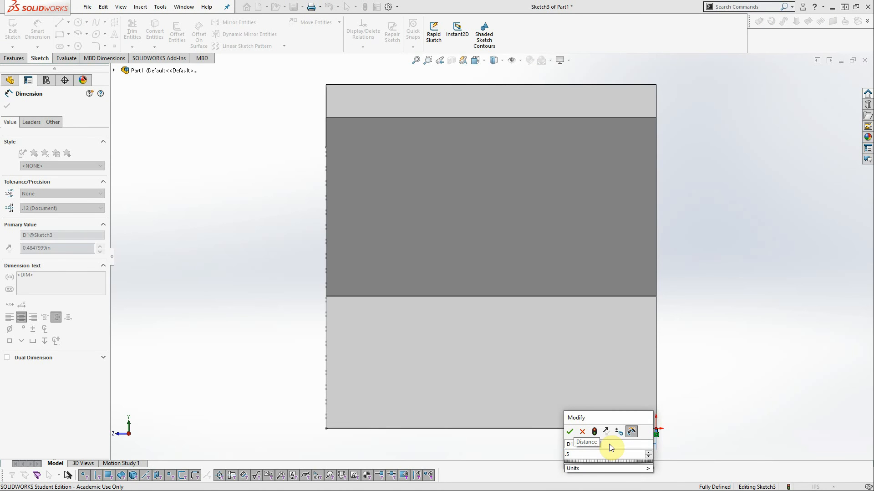
pyautogui.click(568, 433)
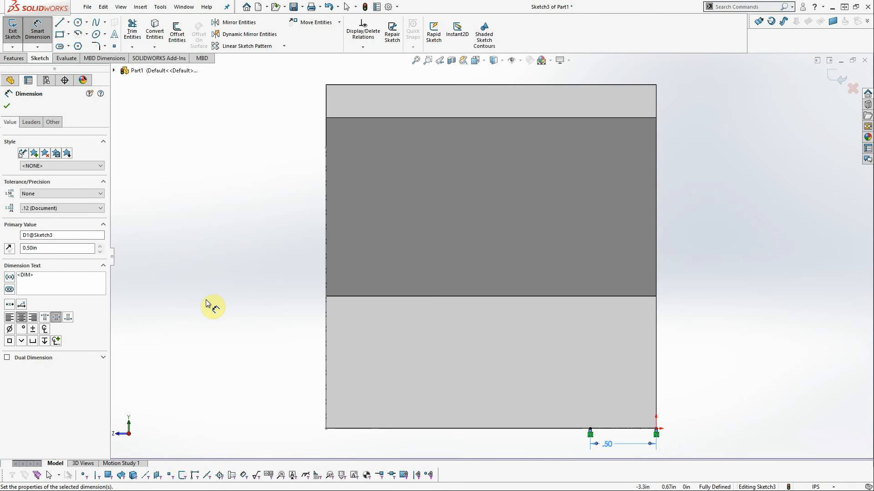
# Step: Draw a vertical construction centerline about 1 in long from the end of the 0.5 in centerline up to the end face's top edge
pyautogui.click(68, 22)
pyautogui.click(81, 44)
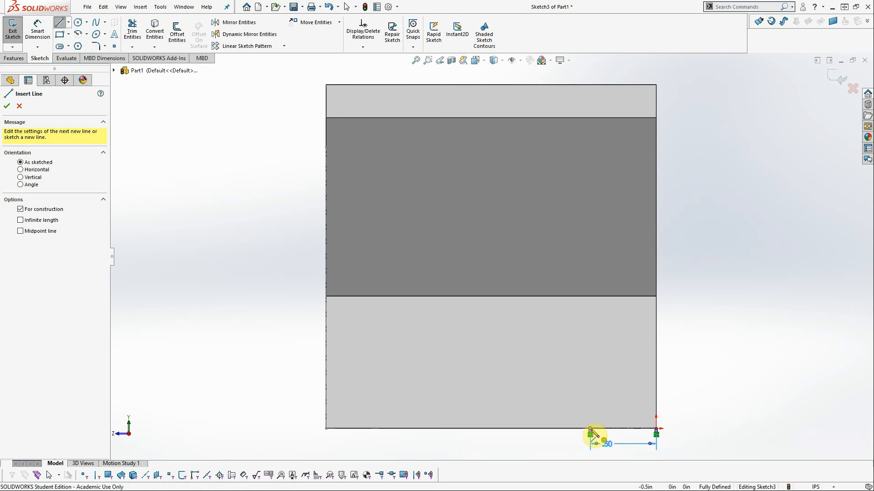
pyautogui.click(590, 429)
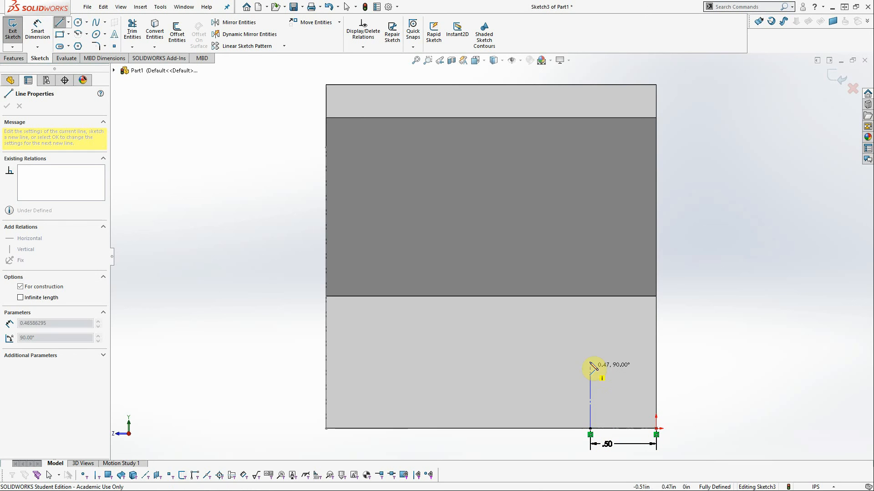
pyautogui.click(591, 296)
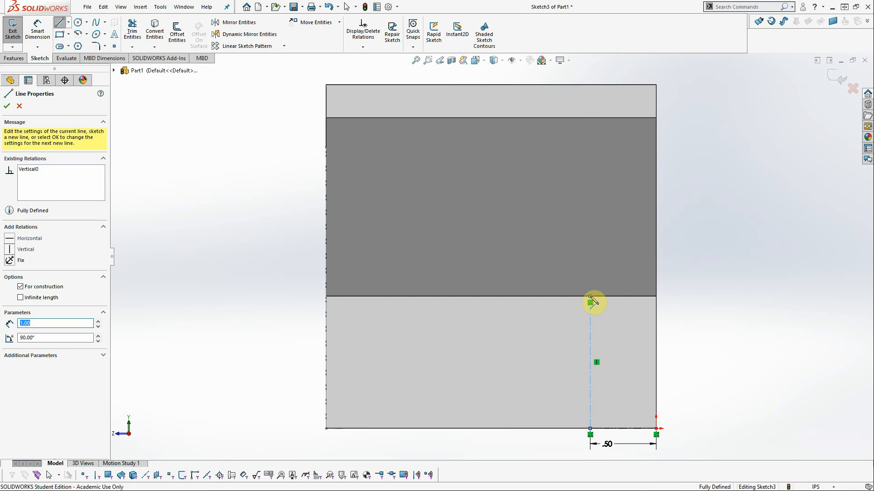
pyautogui.click(590, 296)
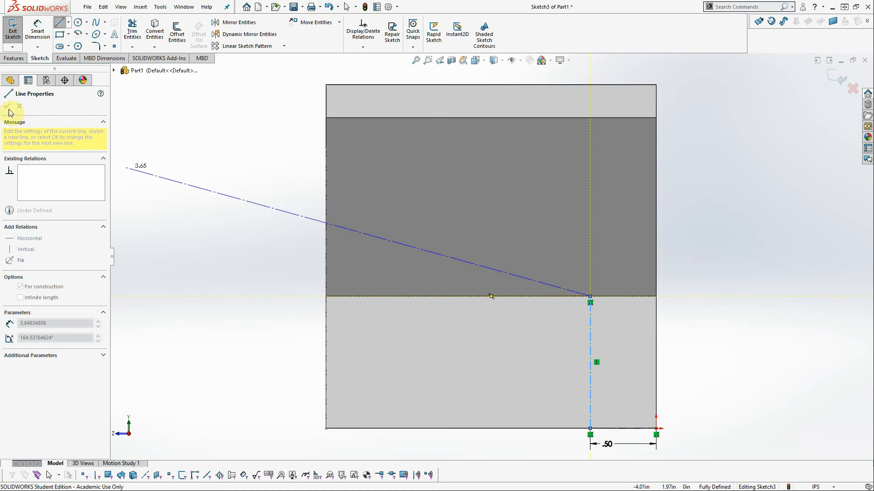
pyautogui.press('Escape')
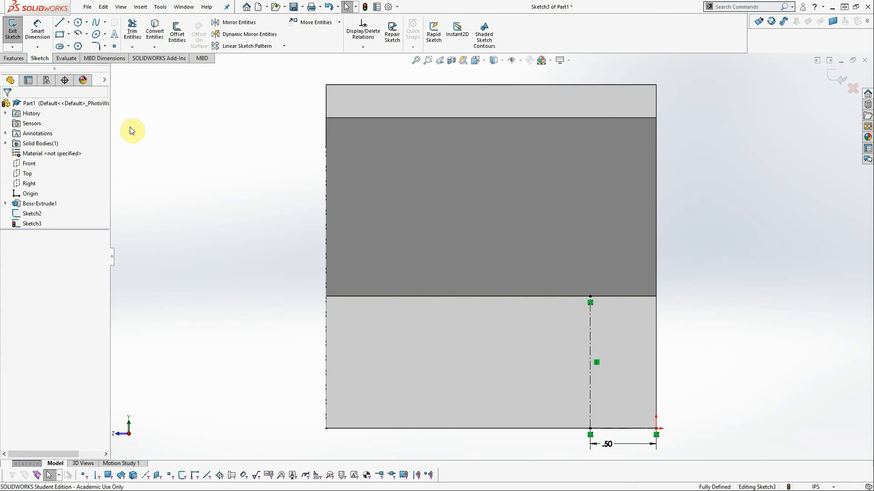
# Step: Finish and exit the sketch on the short end face, keeping its construction centerlines as references
pyautogui.moveTo(506, 377)
pyautogui.mouseDown(button='middle')
pyautogui.moveTo(537, 374)
pyautogui.moveTo(540, 386)
pyautogui.mouseUp(button='middle')
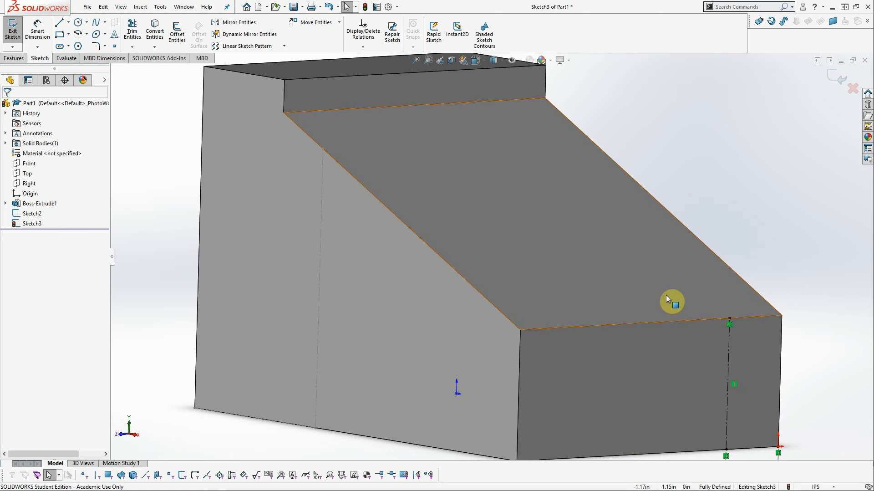
pyautogui.scroll(-1, 667, 292)
pyautogui.scroll(1, 668, 291)
pyautogui.scroll(-1, 668, 291)
pyautogui.scroll(1, 669, 291)
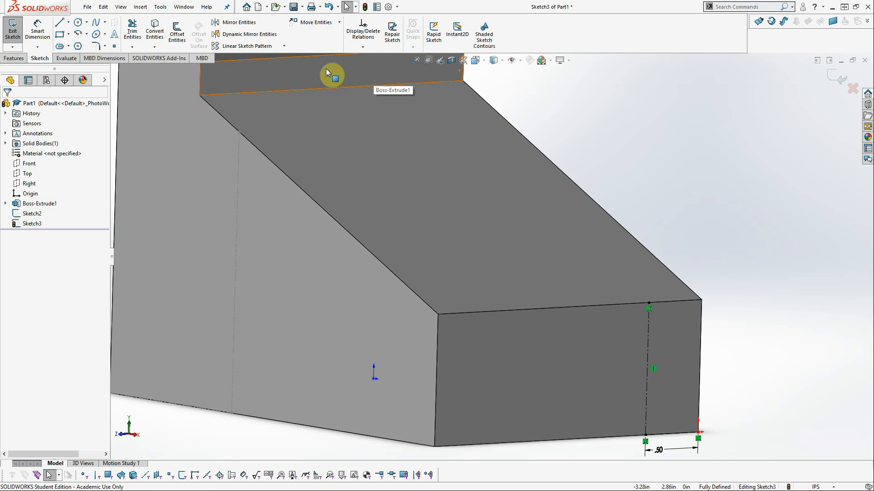
pyautogui.click(15, 60)
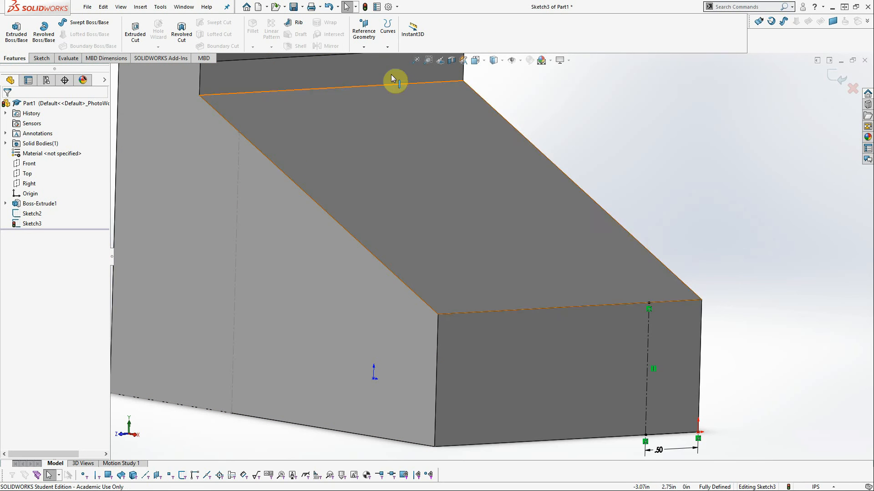
pyautogui.click(364, 47)
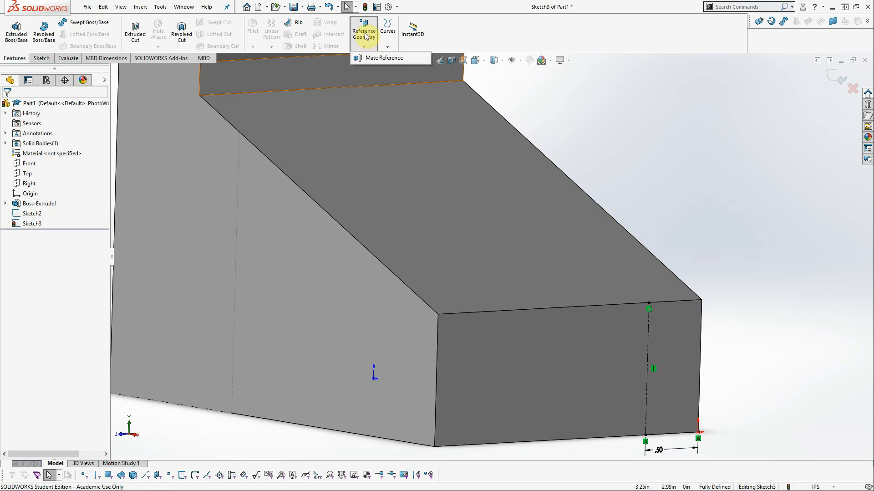
pyautogui.click(36, 226)
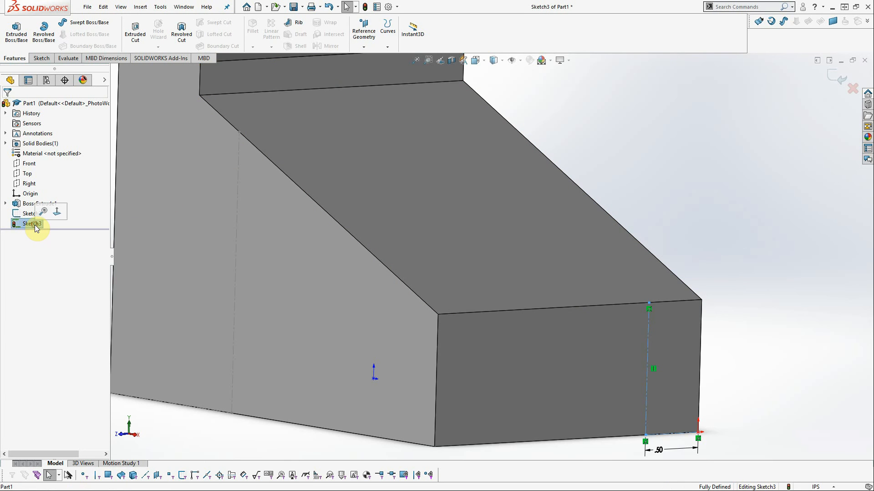
pyautogui.click(42, 58)
pyautogui.click(13, 31)
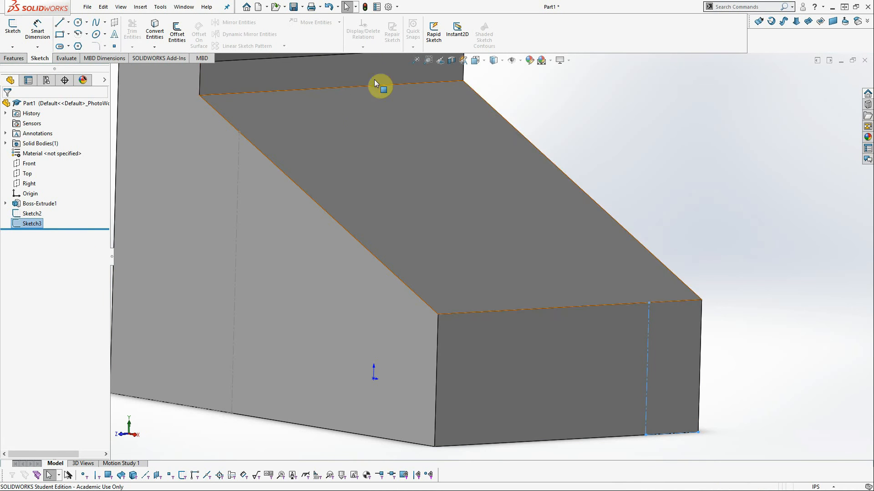
# Step: Create a reference plane through the slope-edge sketch point, the block's near bottom corner, and the upper endpoint of the end face's vertical centerline
pyautogui.click(14, 58)
pyautogui.click(370, 45)
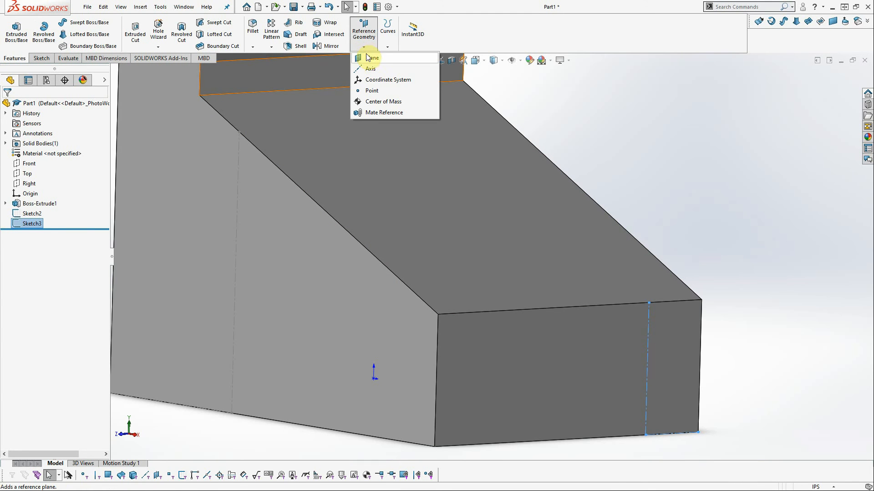
pyautogui.click(370, 60)
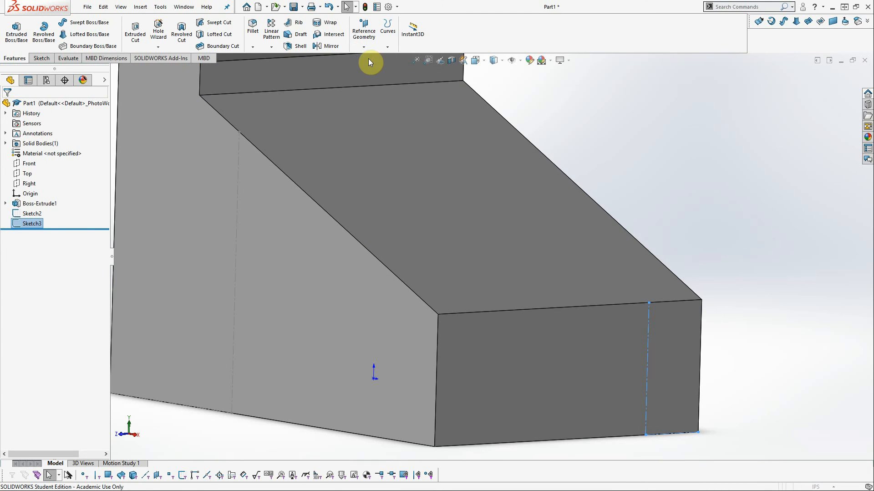
pyautogui.click(239, 133)
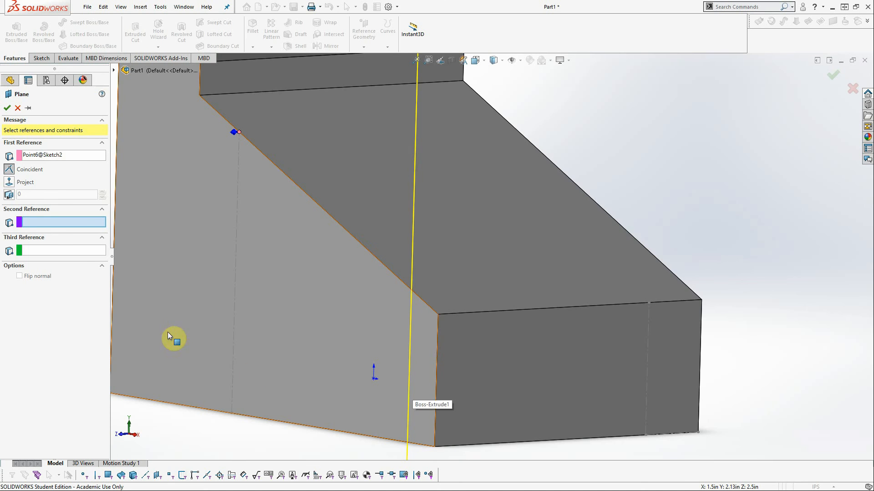
pyautogui.click(435, 447)
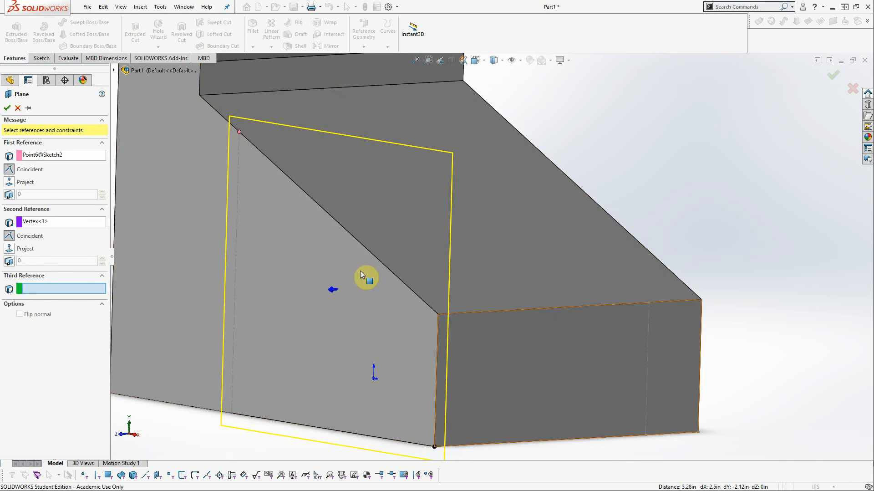
pyautogui.click(648, 302)
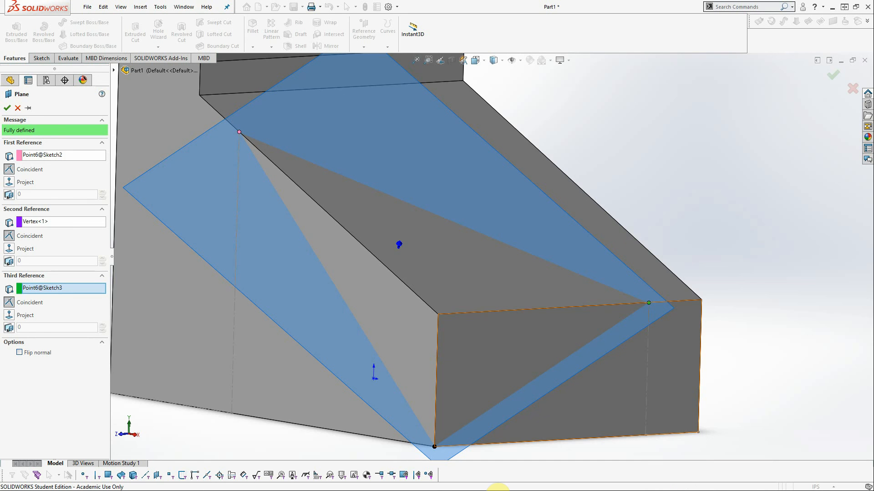
pyautogui.click(8, 108)
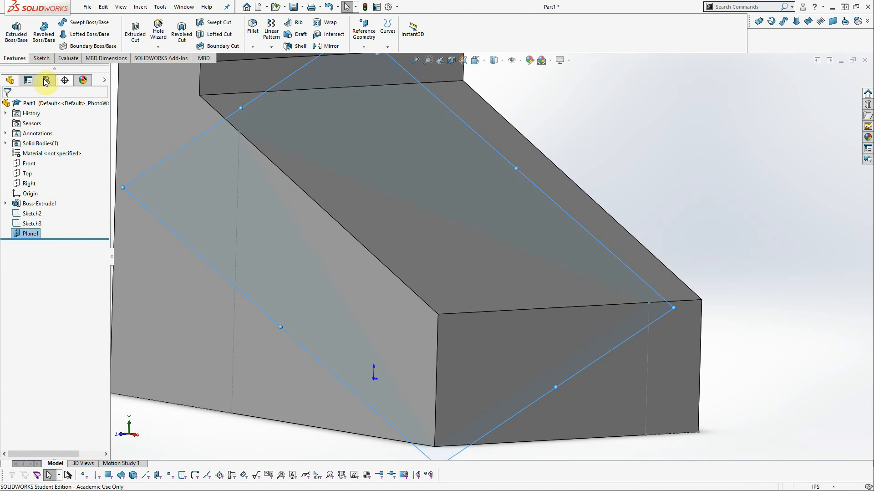
# Step: Sketch a closed triangle on the new angled plane, joining the three points that define the plane
pyautogui.click(41, 59)
pyautogui.click(14, 30)
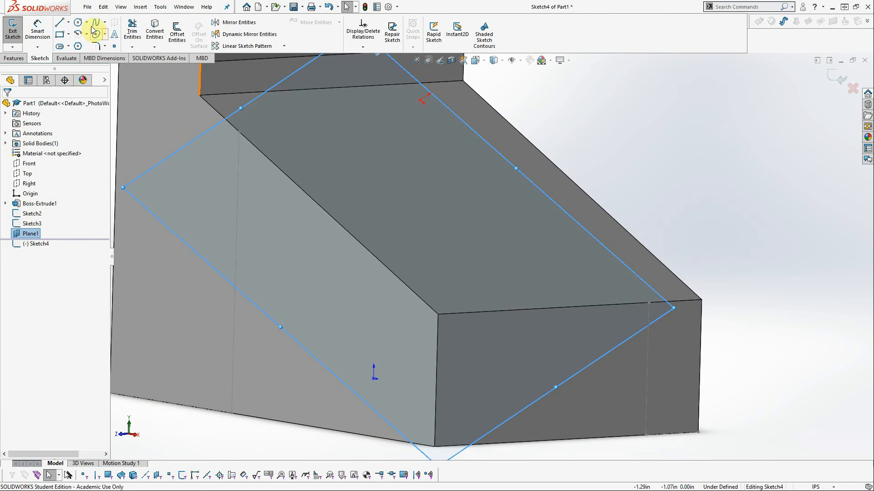
pyautogui.click(62, 25)
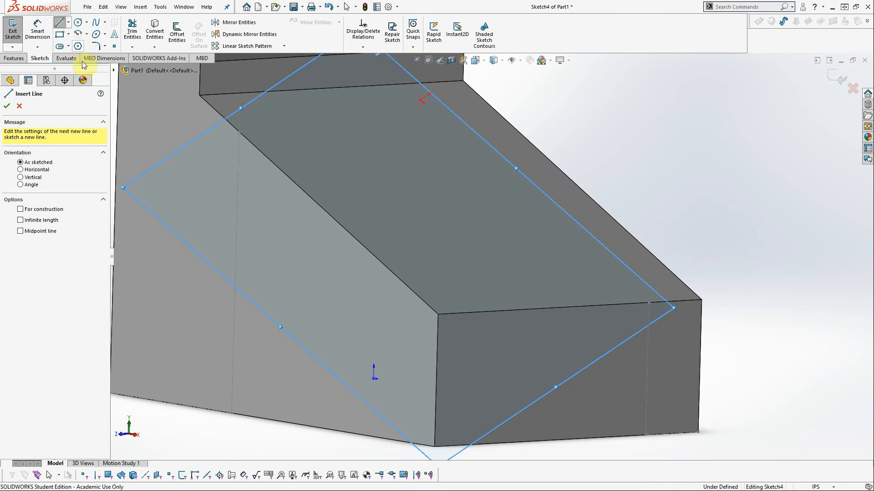
pyautogui.click(240, 132)
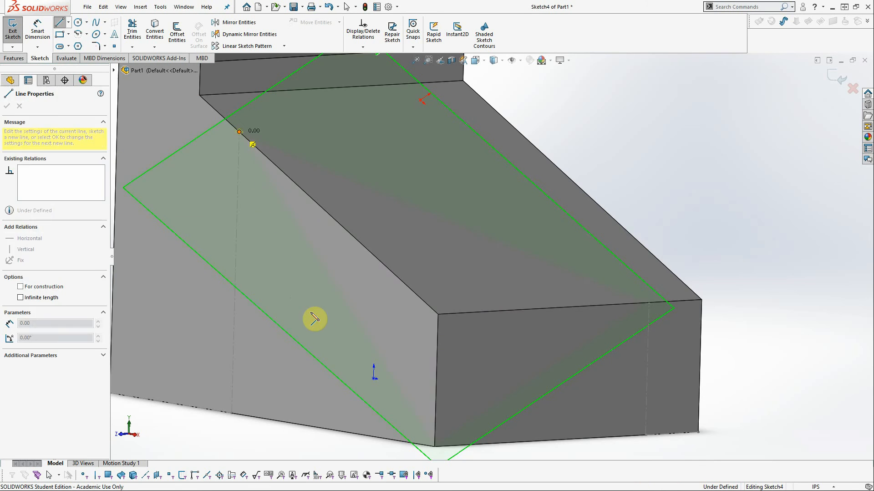
pyautogui.click(435, 447)
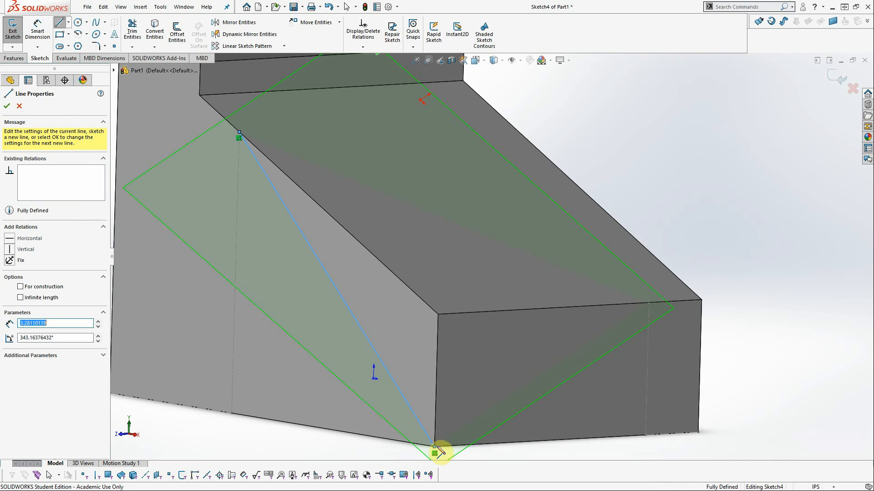
pyautogui.click(649, 303)
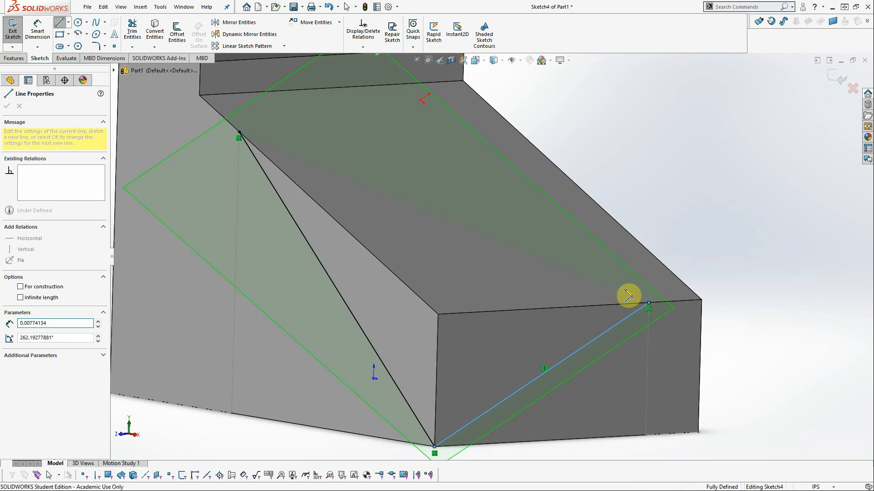
pyautogui.click(240, 134)
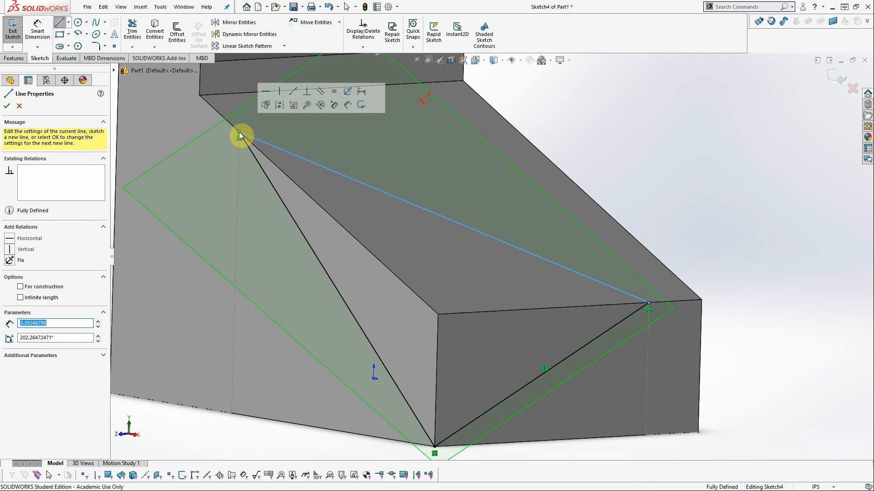
pyautogui.click(6, 107)
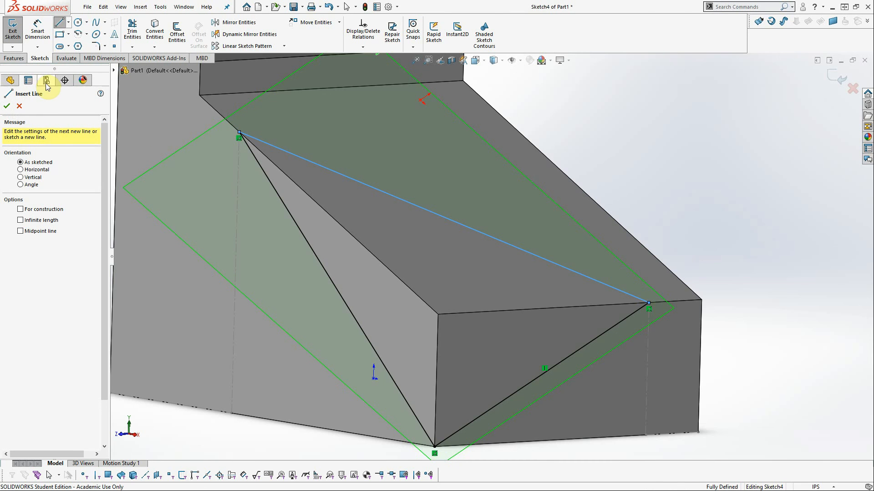
# Step: Cut-extrude the triangle Blind 2.50 in in the reversed direction to remove the block's corner, and set the isometric view
pyautogui.click(13, 58)
pyautogui.click(135, 30)
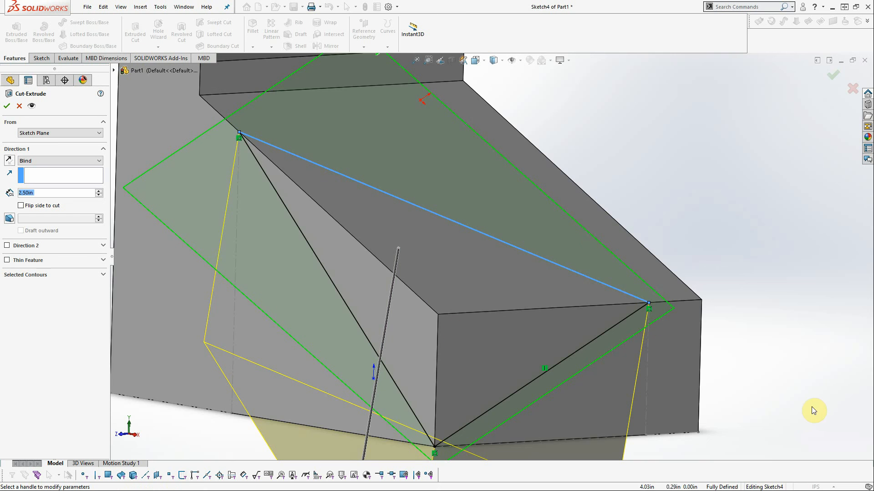
pyautogui.moveTo(810, 411); pyautogui.dragTo(777, 356, button='middle')
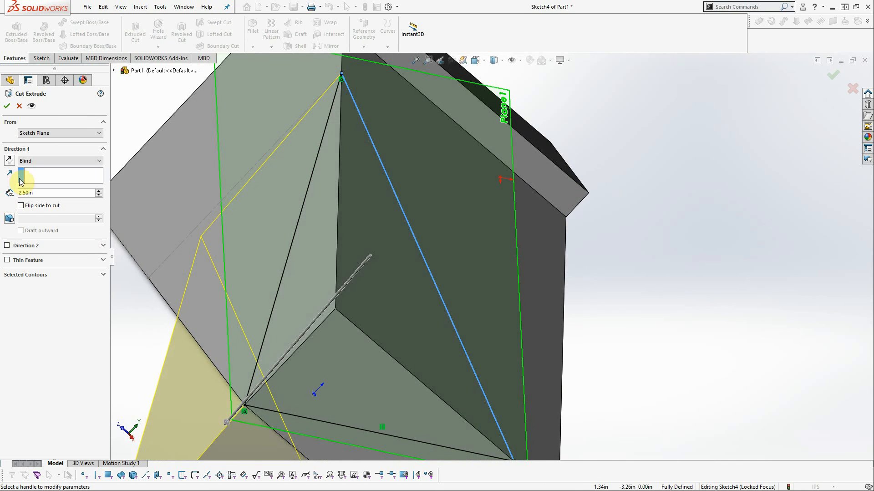
pyautogui.click(7, 161)
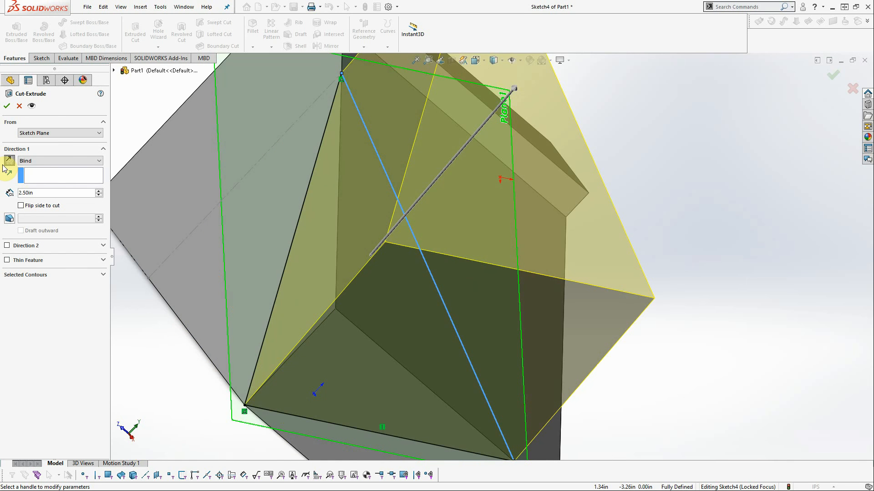
pyautogui.moveTo(640, 339); pyautogui.dragTo(599, 334, button='middle')
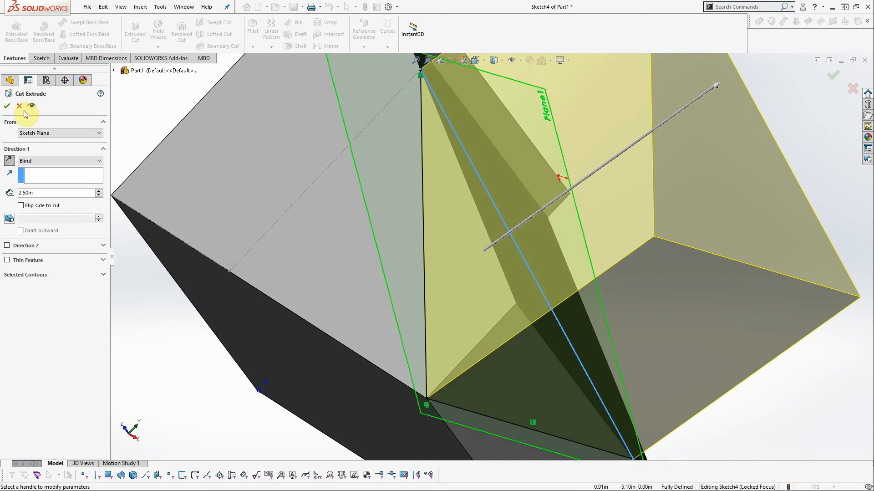
pyautogui.click(7, 107)
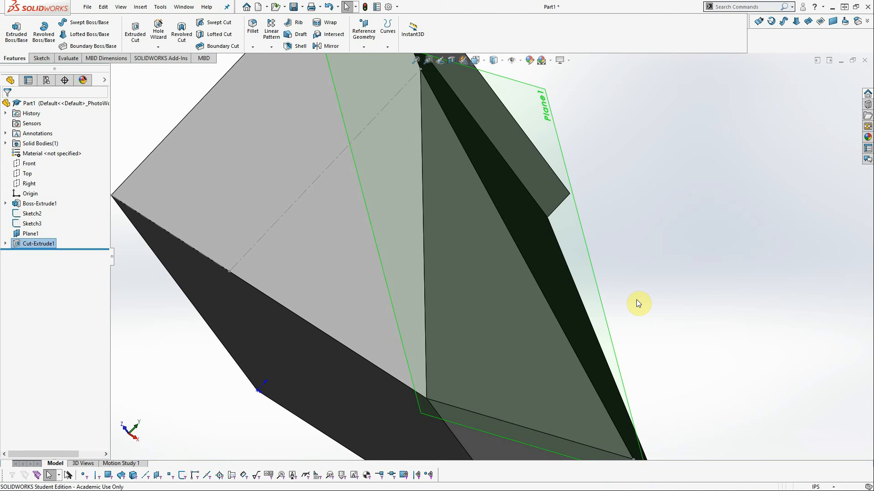
pyautogui.press('space')
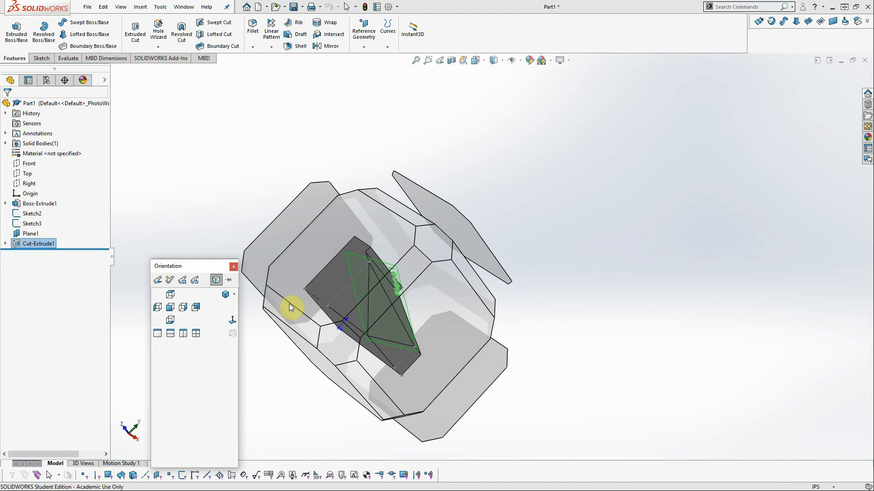
pyautogui.click(226, 295)
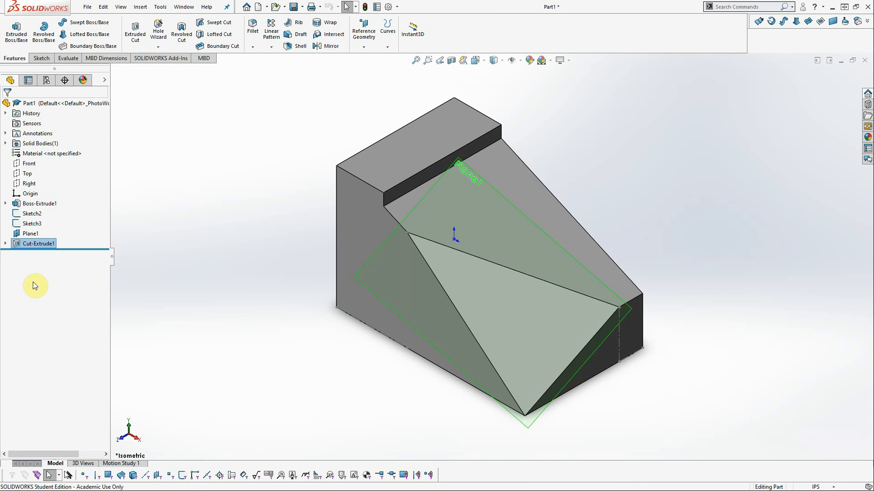
pyautogui.click(164, 259)
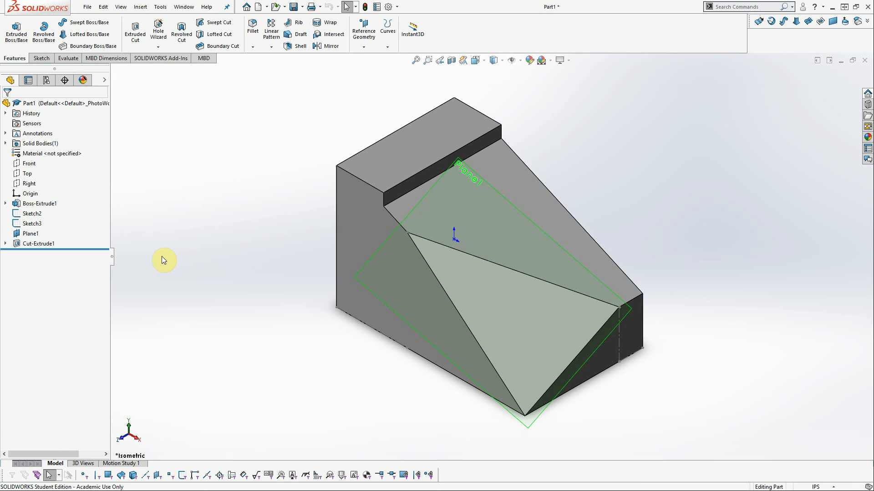